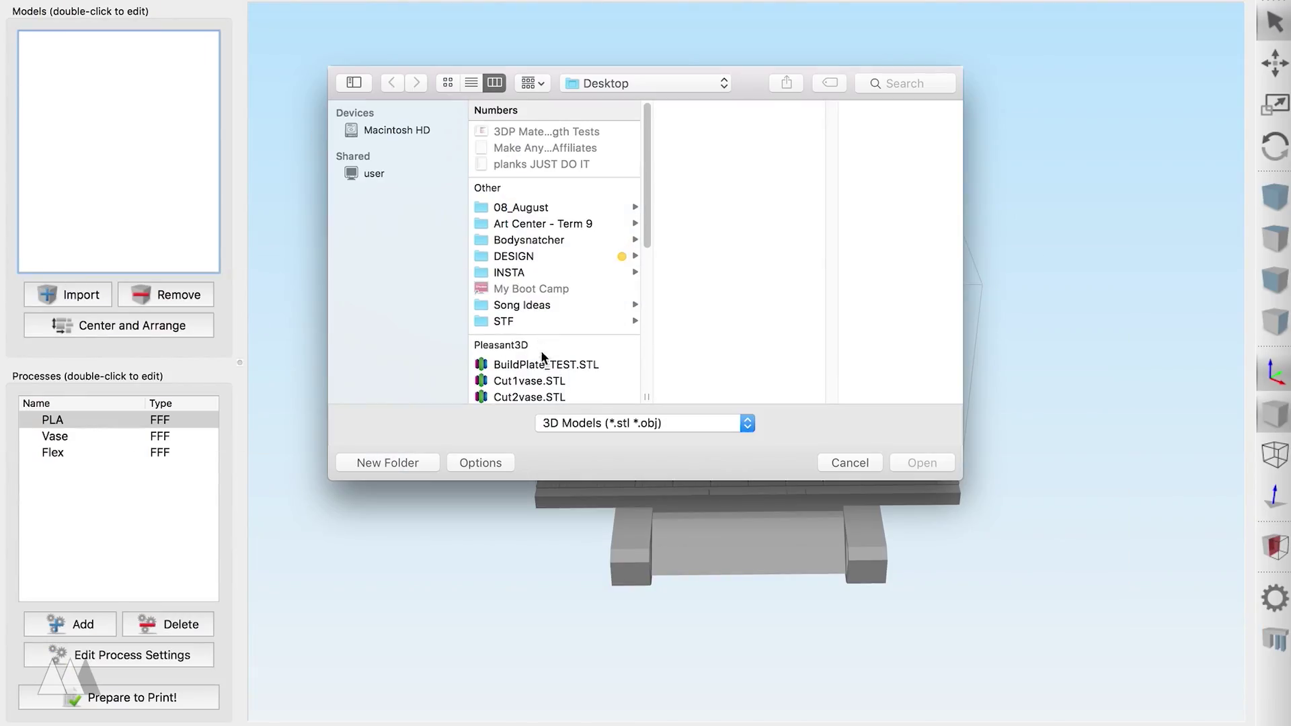
Import the BuildPlate_TEST disc onto the build plate and switch to the Move tool.
{"action": "double_click", "coordinate": [543, 360]}
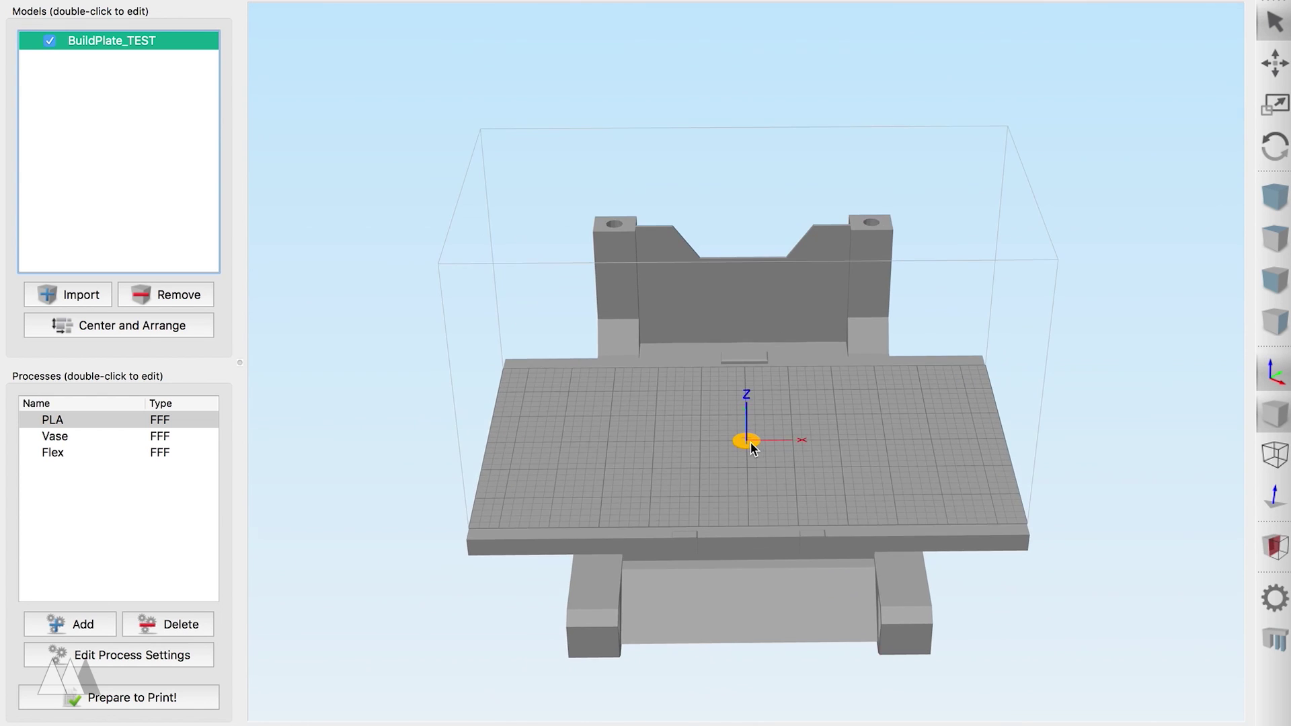
{"action": "scroll", "coordinate": [751, 442], "scroll_direction": "up", "scroll_amount": 10}
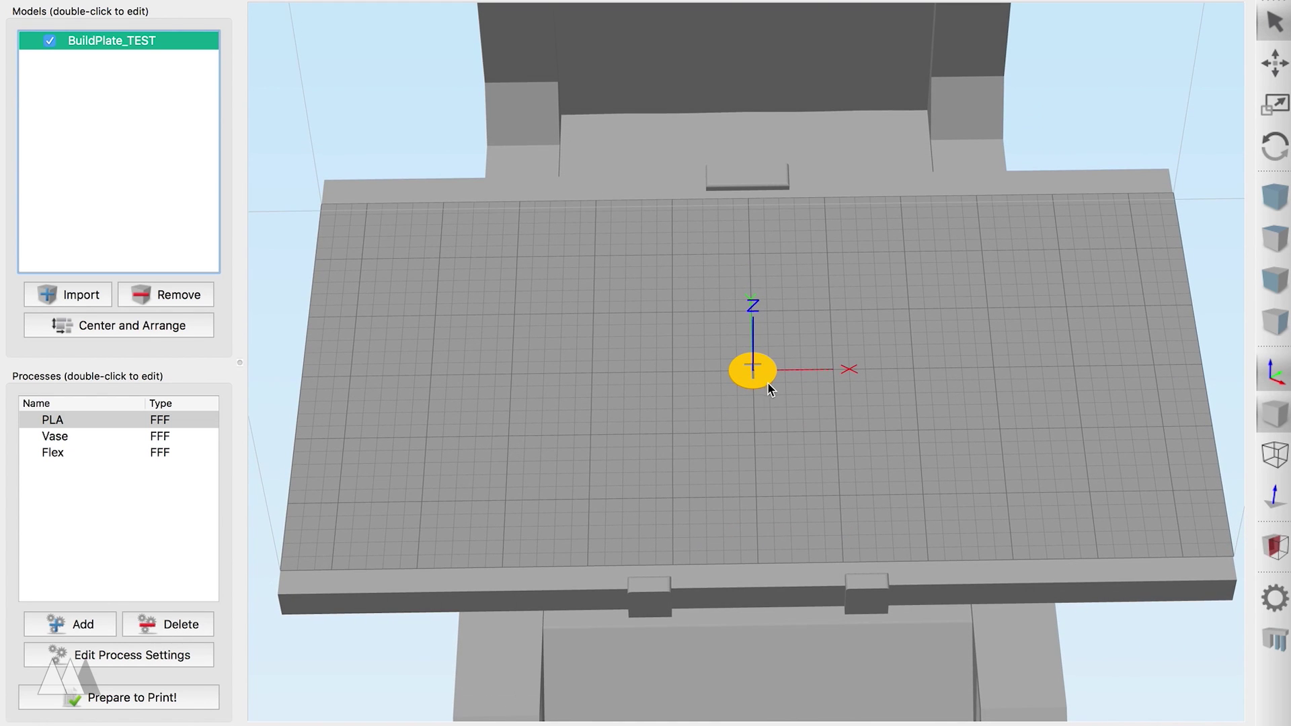
{"action": "double_click", "coordinate": [769, 383]}
{"action": "left_click", "coordinate": [1275, 62]}
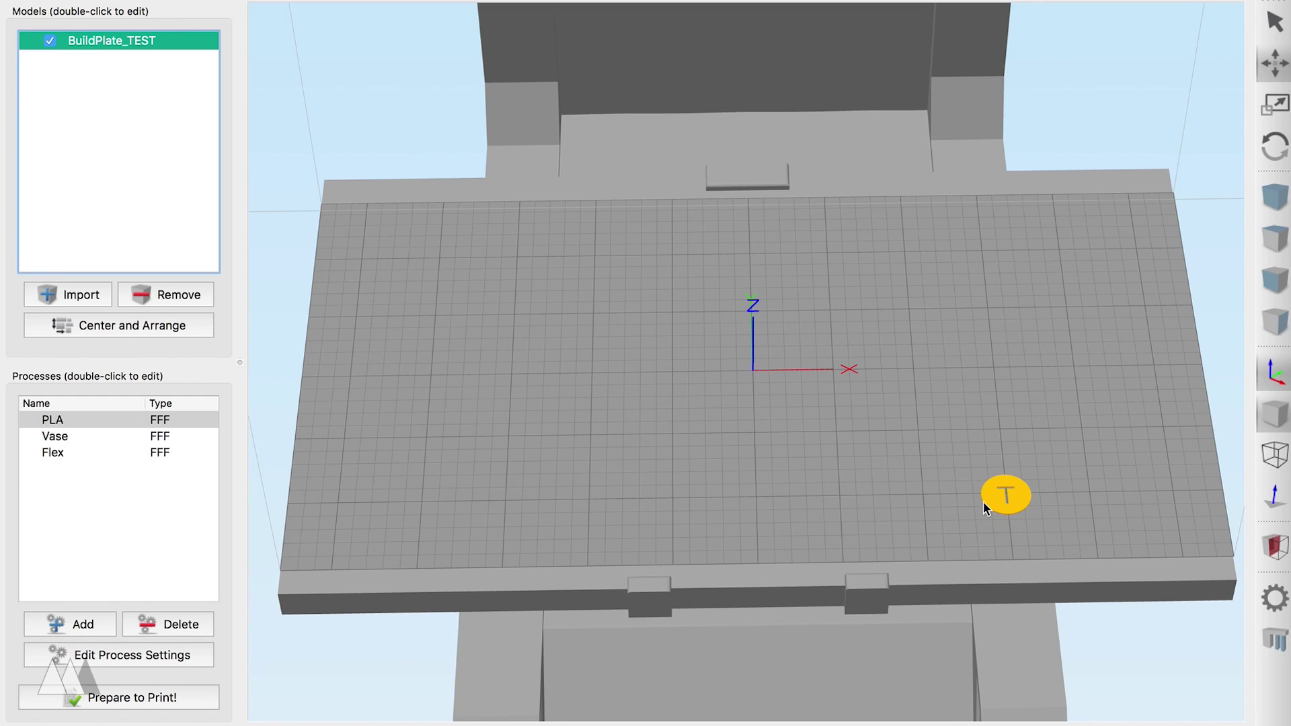
Paste two copies of the disc, placing them at the lower left and top centre.
{"action": "key", "text": "ctrl+v"}
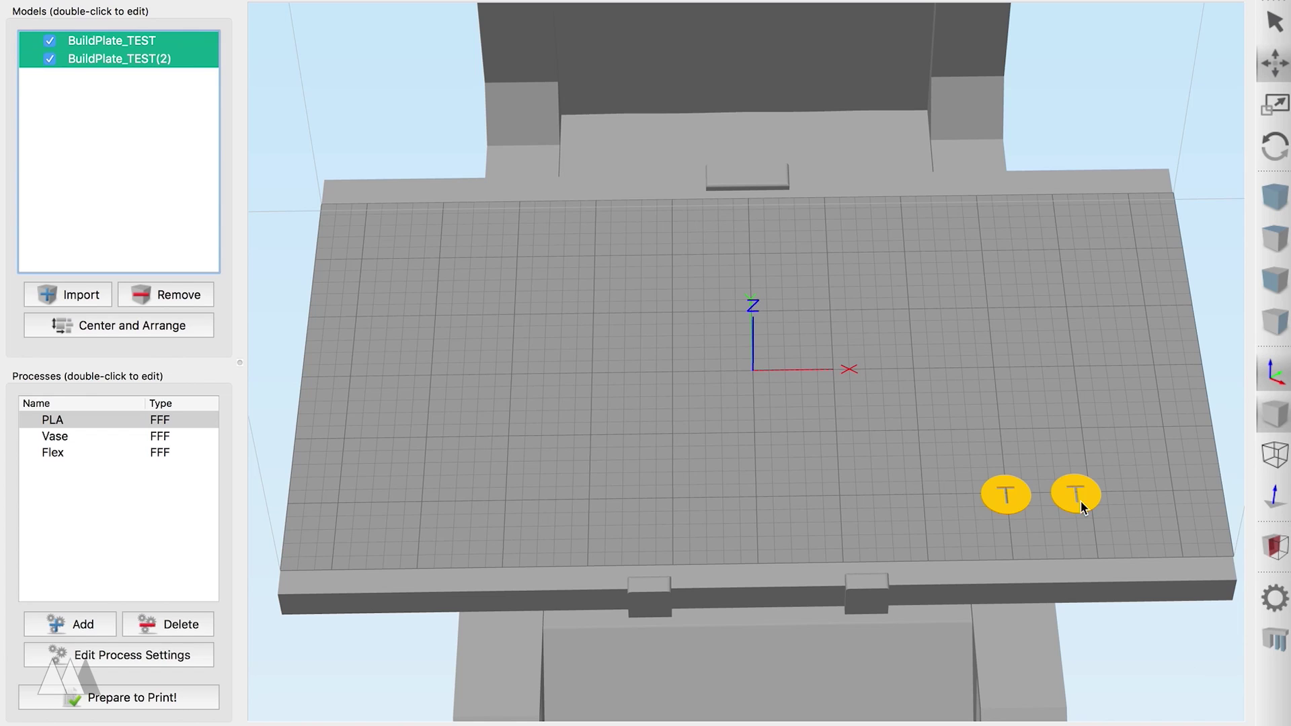
{"action": "double_click", "coordinate": [1079, 503]}
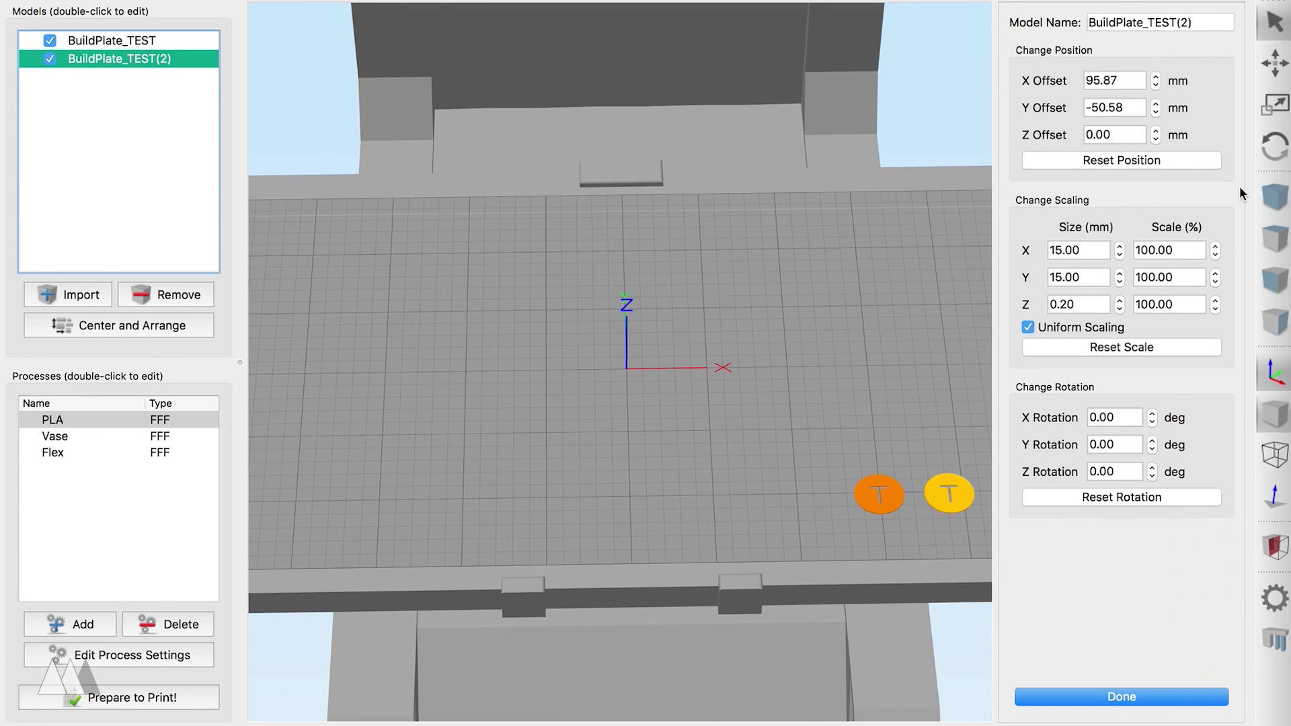
{"action": "left_click", "coordinate": [1276, 67]}
{"action": "left_click_drag", "start_coordinate": [1078, 499], "coordinate": [497, 515]}
{"action": "key", "text": "ctrl+v"}
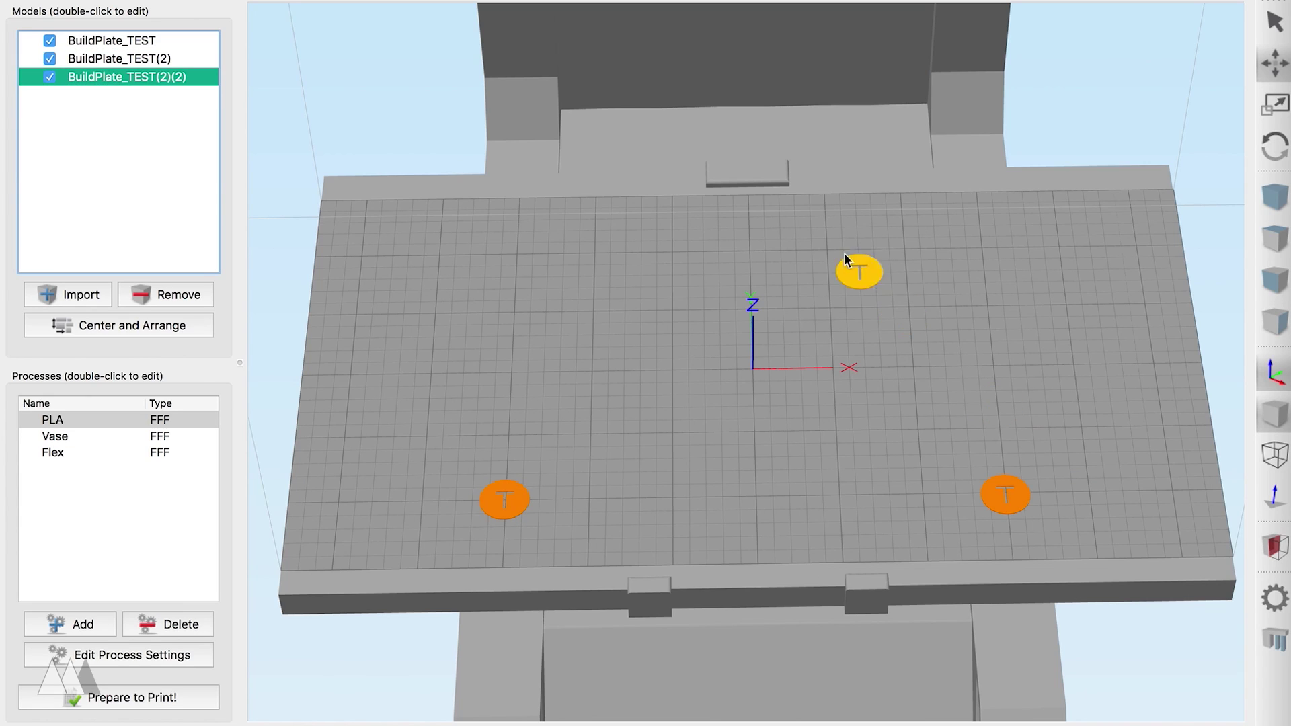
{"action": "left_click_drag", "start_coordinate": [845, 265], "coordinate": [759, 261]}
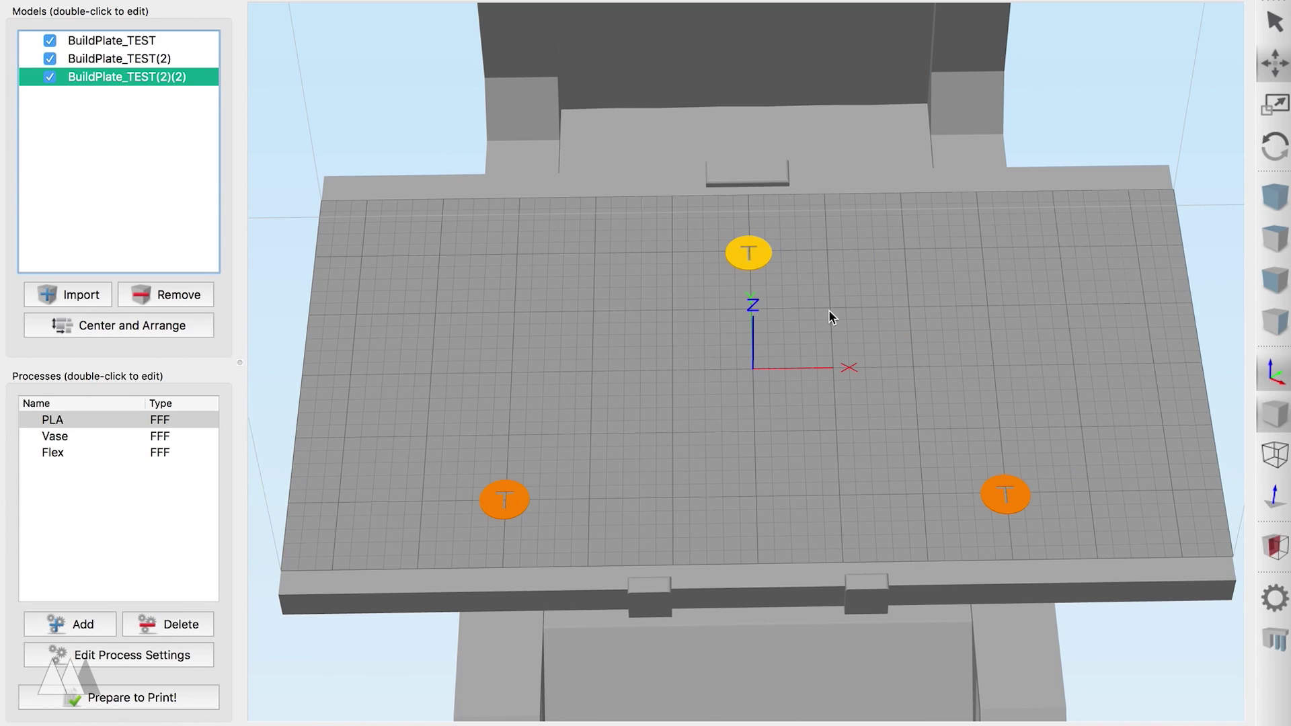
Paste fourth and fifth discs, placing them at the plate centre and right edge.
{"action": "key", "text": "ctrl+v"}
{"action": "left_click_drag", "start_coordinate": [1095, 502], "coordinate": [765, 417]}
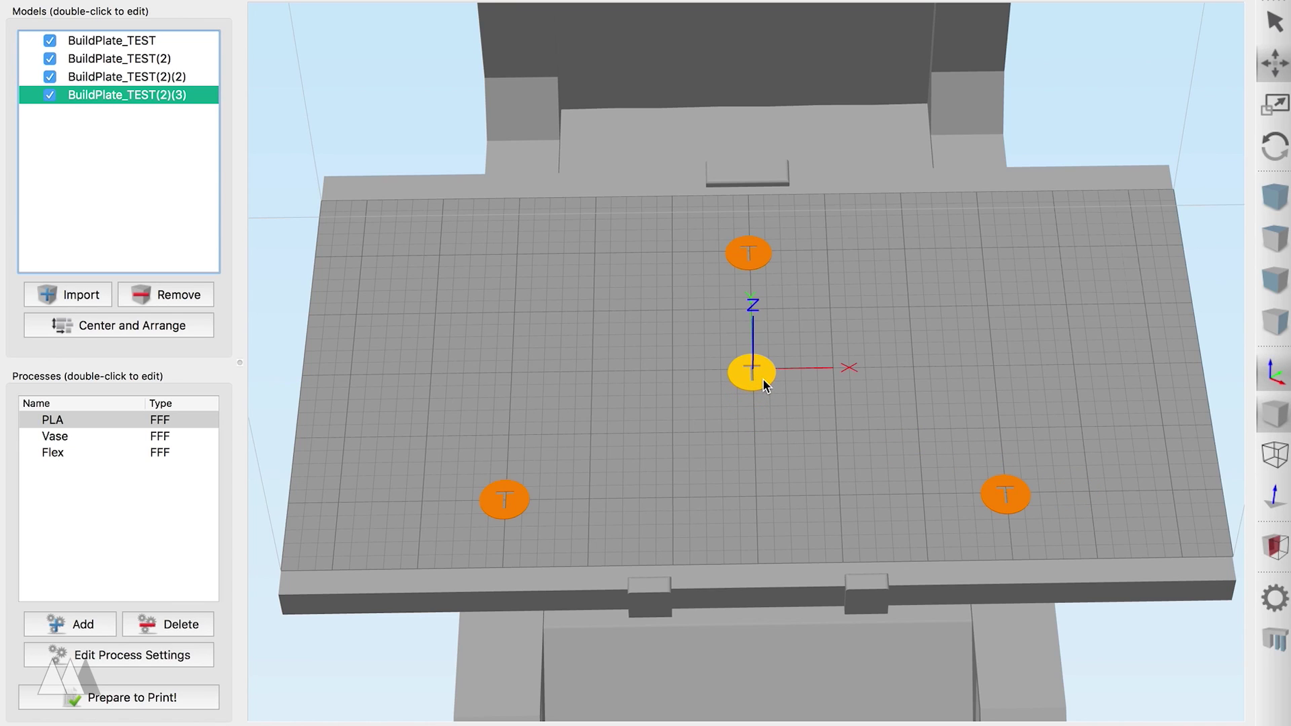
{"action": "key", "text": "ctrl+v"}
{"action": "left_click", "coordinate": [1071, 506]}
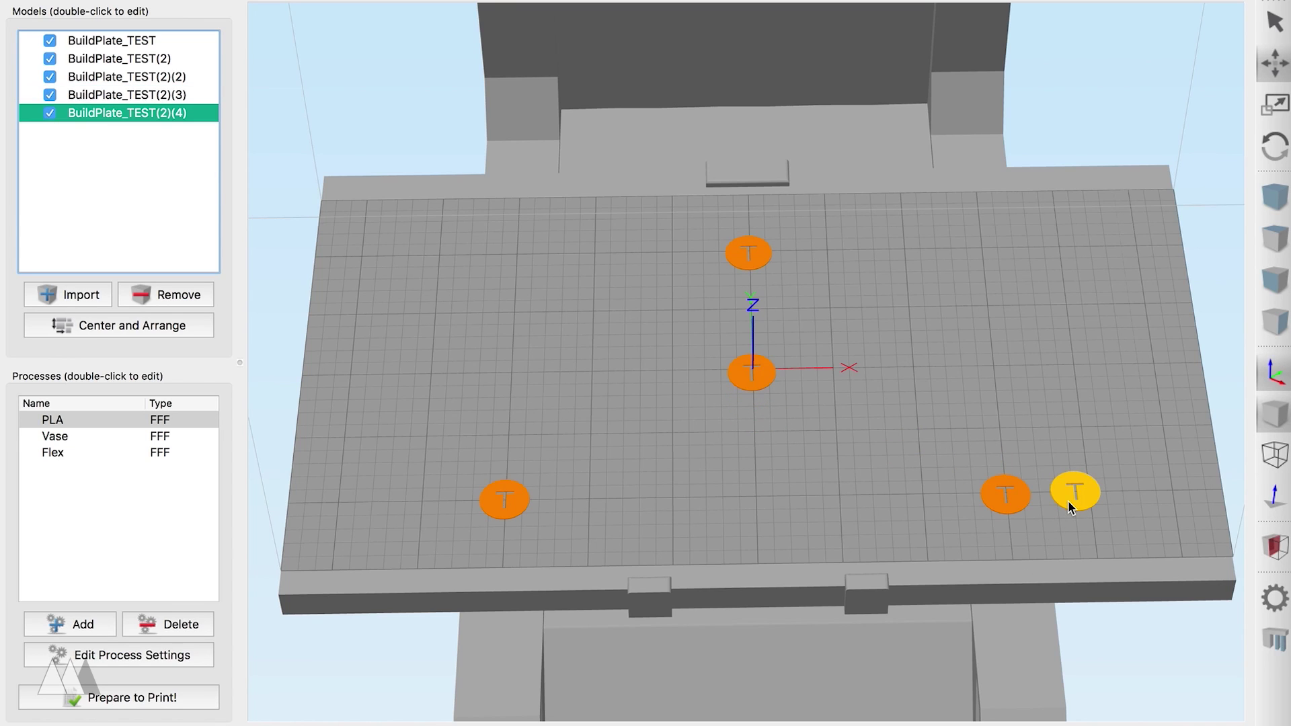
{"action": "left_click_drag", "start_coordinate": [1074, 505], "coordinate": [1150, 507]}
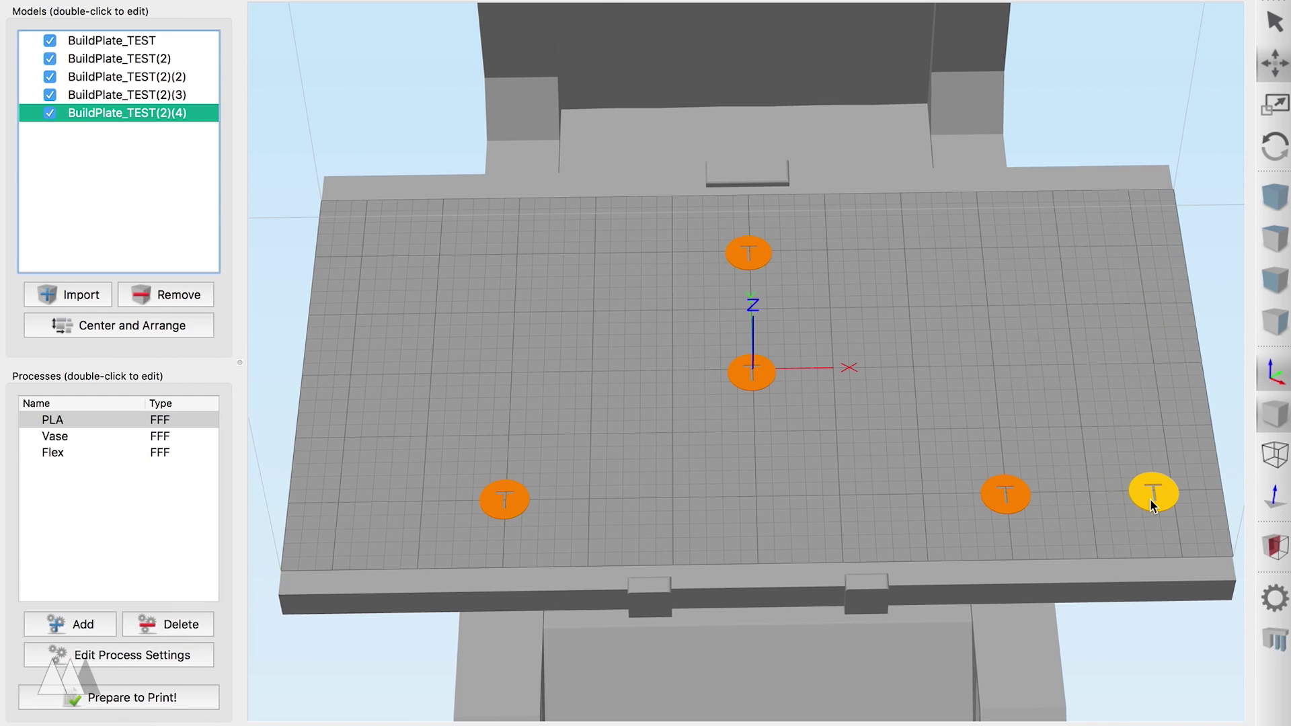
Paste three more discs into the lower-left corner, upper right and upper left, then reselect the original.
{"action": "key", "text": "super+v"}
{"action": "left_click_drag", "start_coordinate": [1218, 489], "coordinate": [345, 514]}
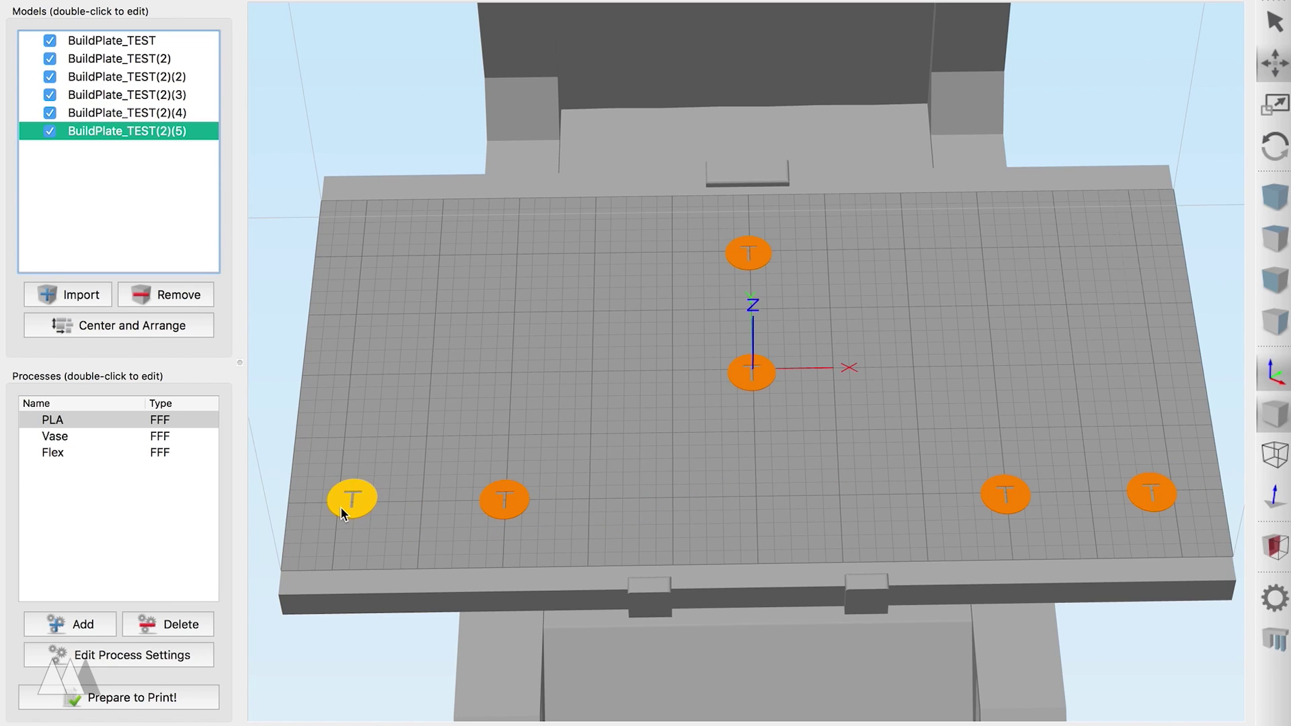
{"action": "key", "text": "super+v"}
{"action": "left_click_drag", "start_coordinate": [1219, 493], "coordinate": [1095, 247]}
{"action": "key", "text": "super+v"}
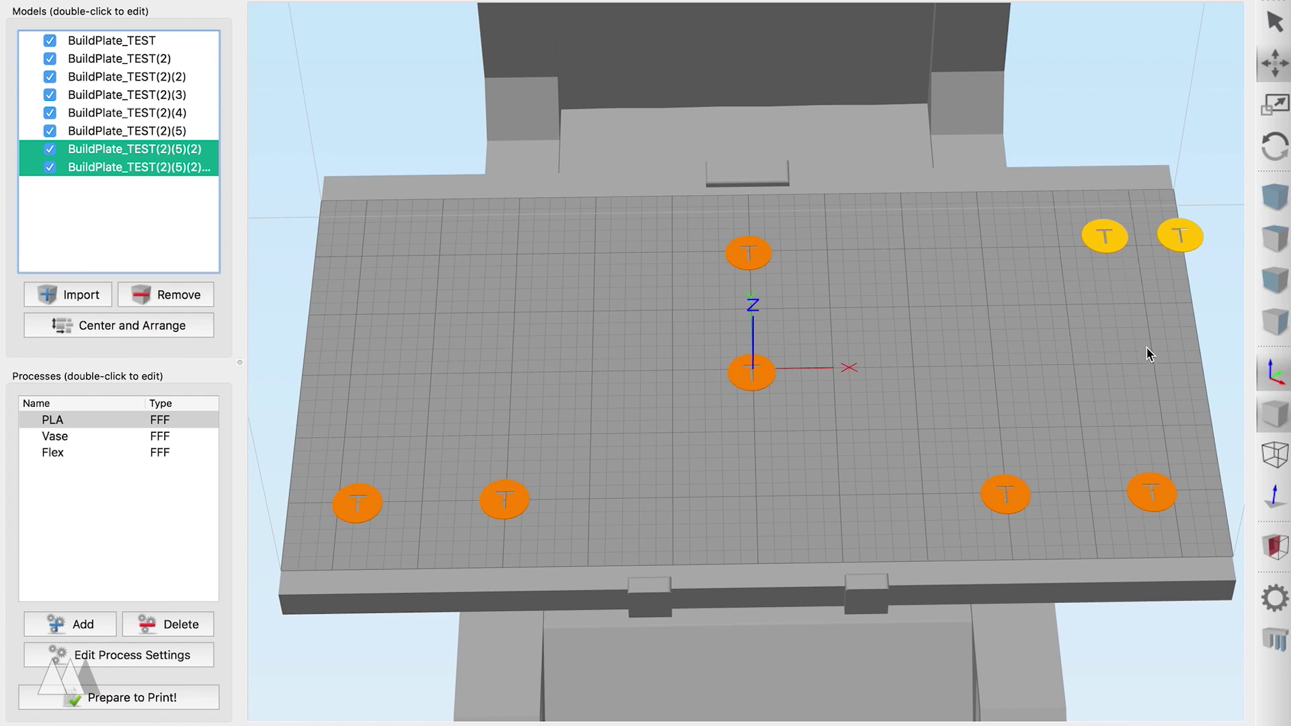
{"action": "left_click", "coordinate": [1176, 252]}
{"action": "left_click_drag", "start_coordinate": [1178, 247], "coordinate": [394, 261]}
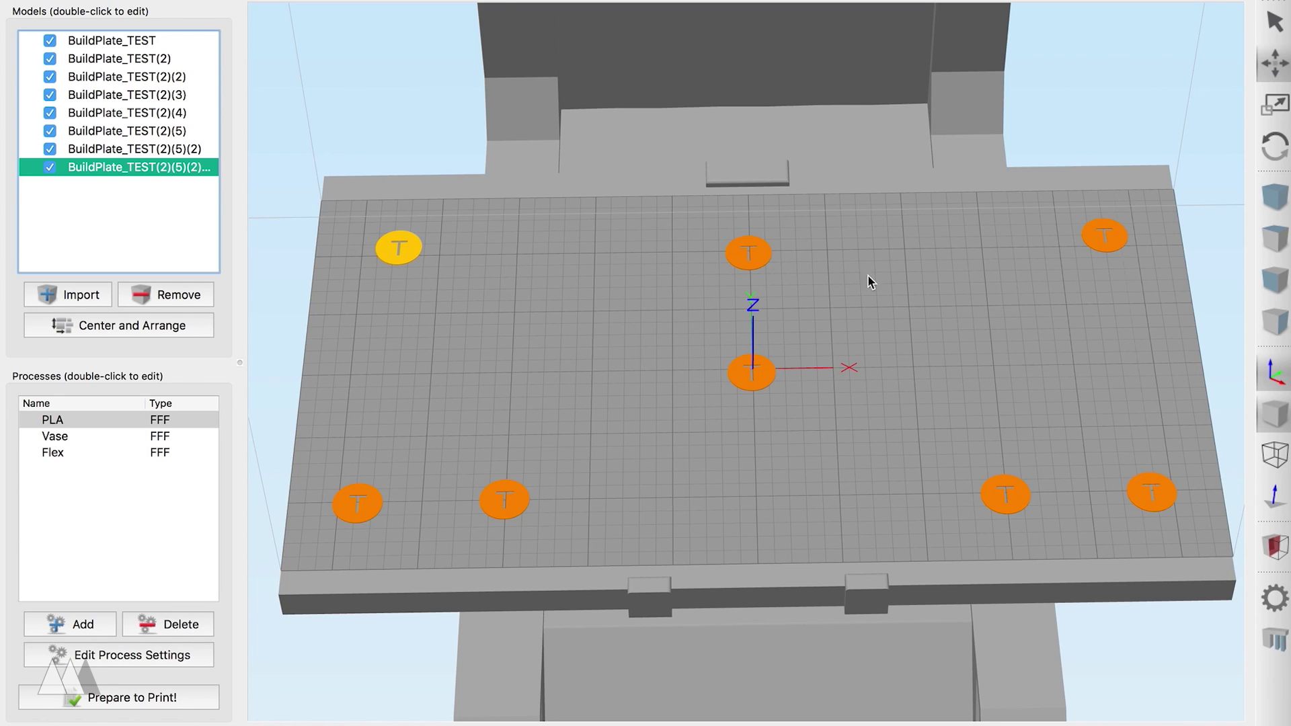
{"action": "left_click_drag", "start_coordinate": [195, 76], "coordinate": [108, 109]}
{"action": "left_click", "coordinate": [105, 42]}
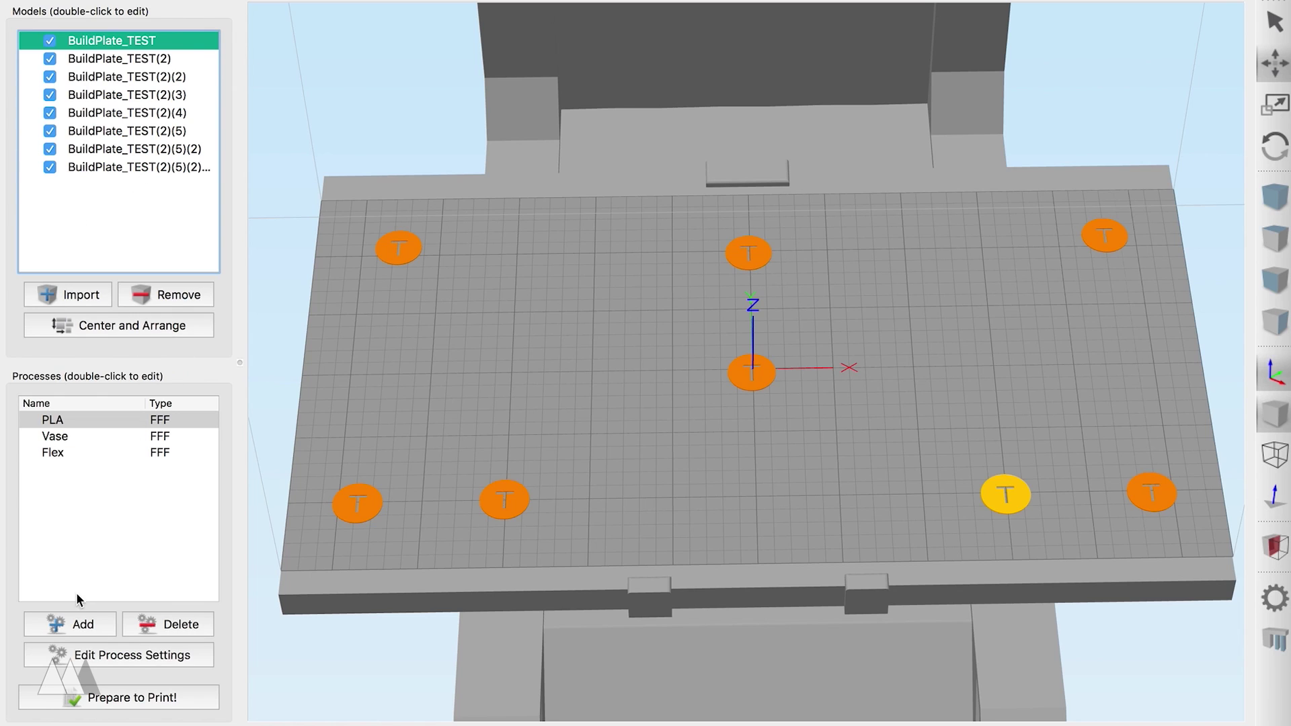
Add a new print process named 1, reviewing its layer and infill settings.
{"action": "left_click", "coordinate": [79, 628]}
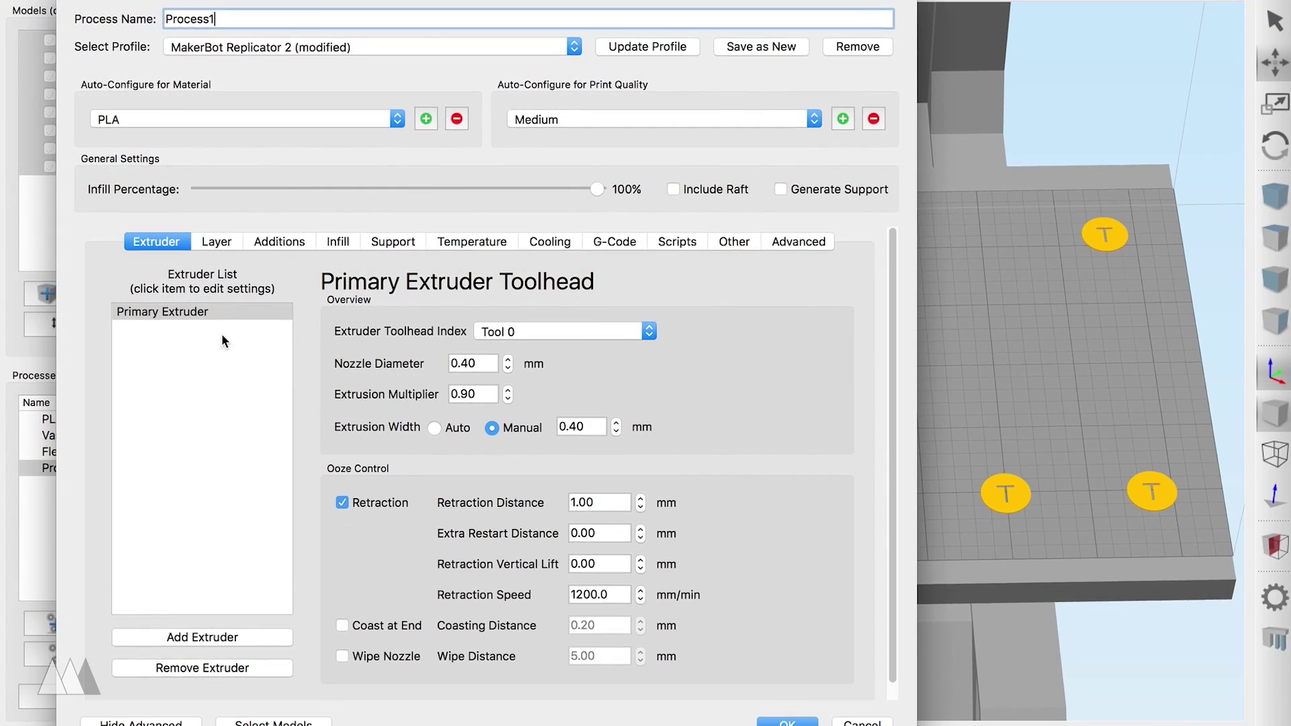
{"action": "left_click", "coordinate": [216, 240]}
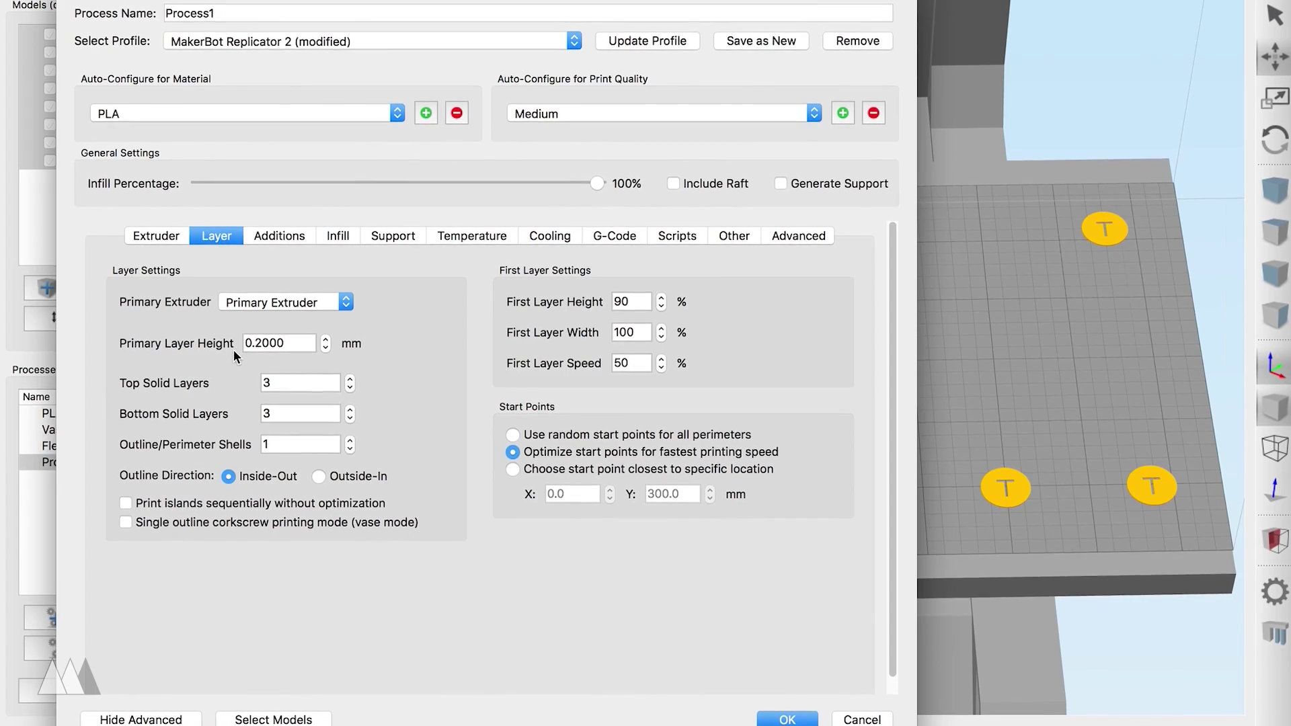
{"action": "left_click", "coordinate": [279, 234]}
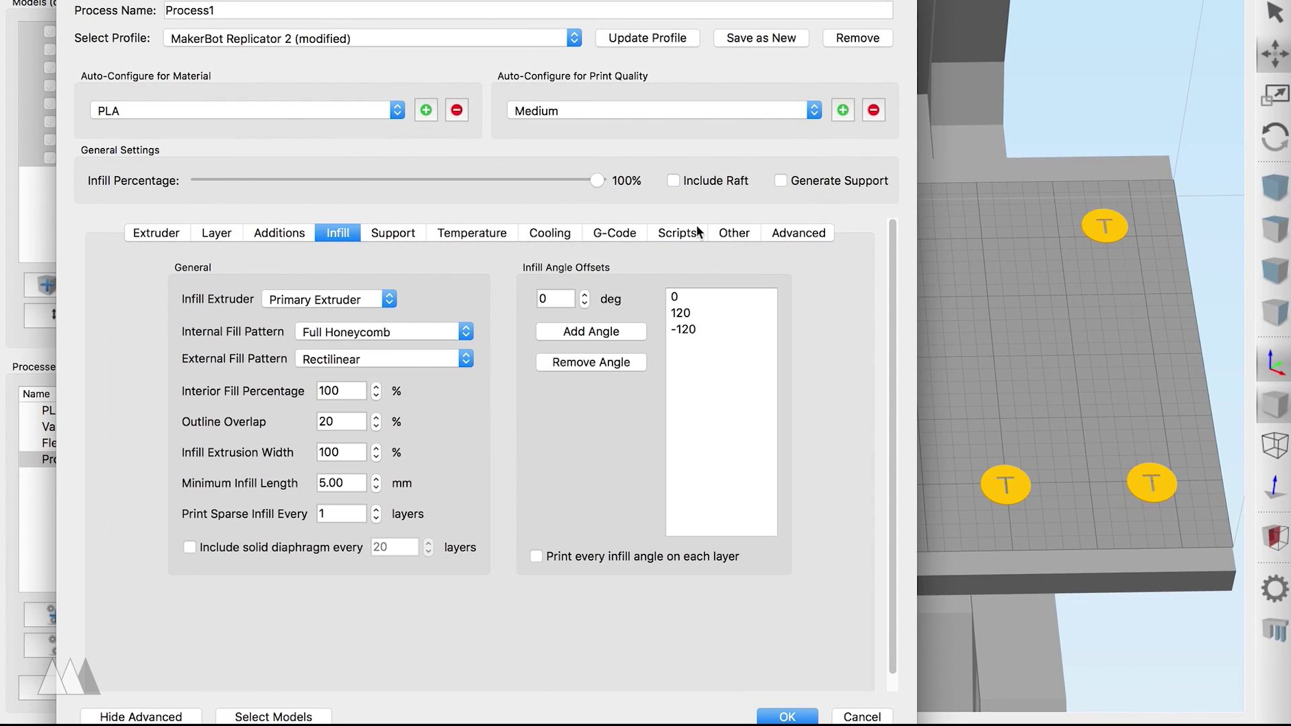
{"action": "left_click", "coordinate": [156, 233]}
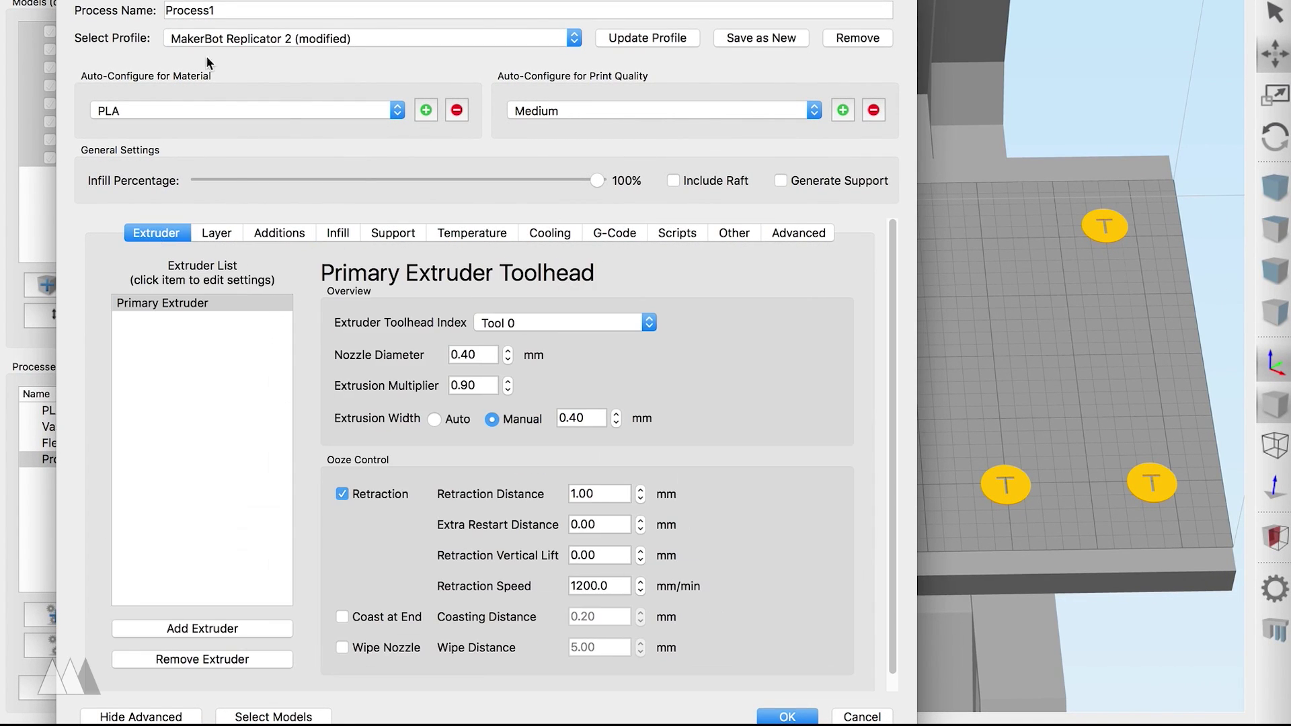
{"action": "left_click", "coordinate": [226, 10]}
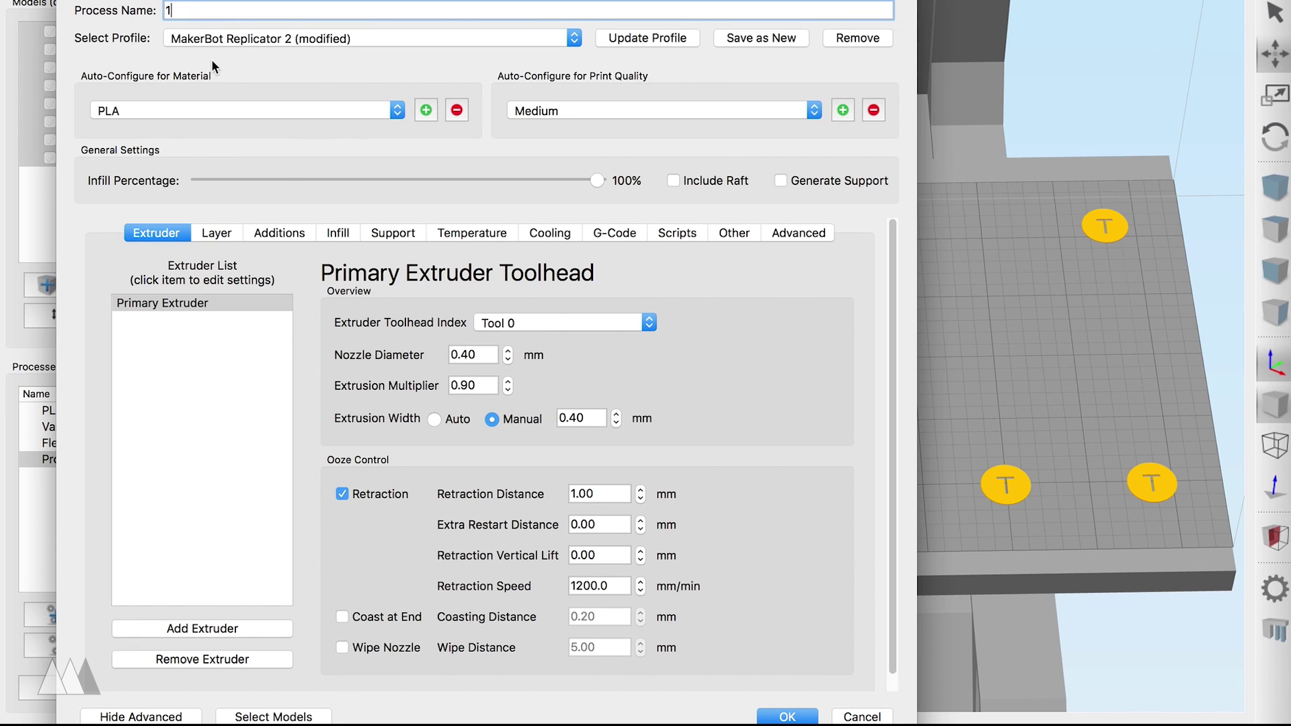
Restrict process 1 to the BuildPlate_TEST disc only and save it.
{"action": "left_click", "coordinate": [254, 718]}
{"action": "left_click", "coordinate": [527, 267]}
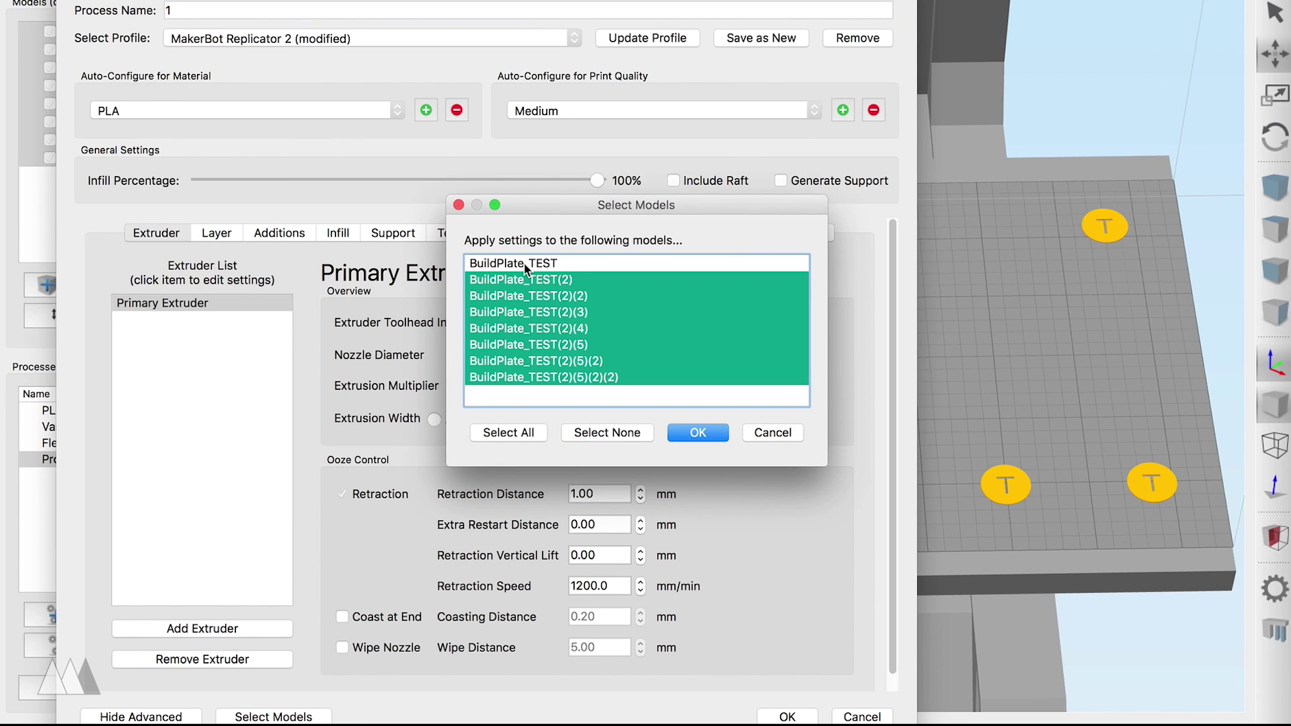
{"action": "left_click_drag", "start_coordinate": [525, 277], "coordinate": [533, 381]}
{"action": "left_click", "coordinate": [521, 268]}
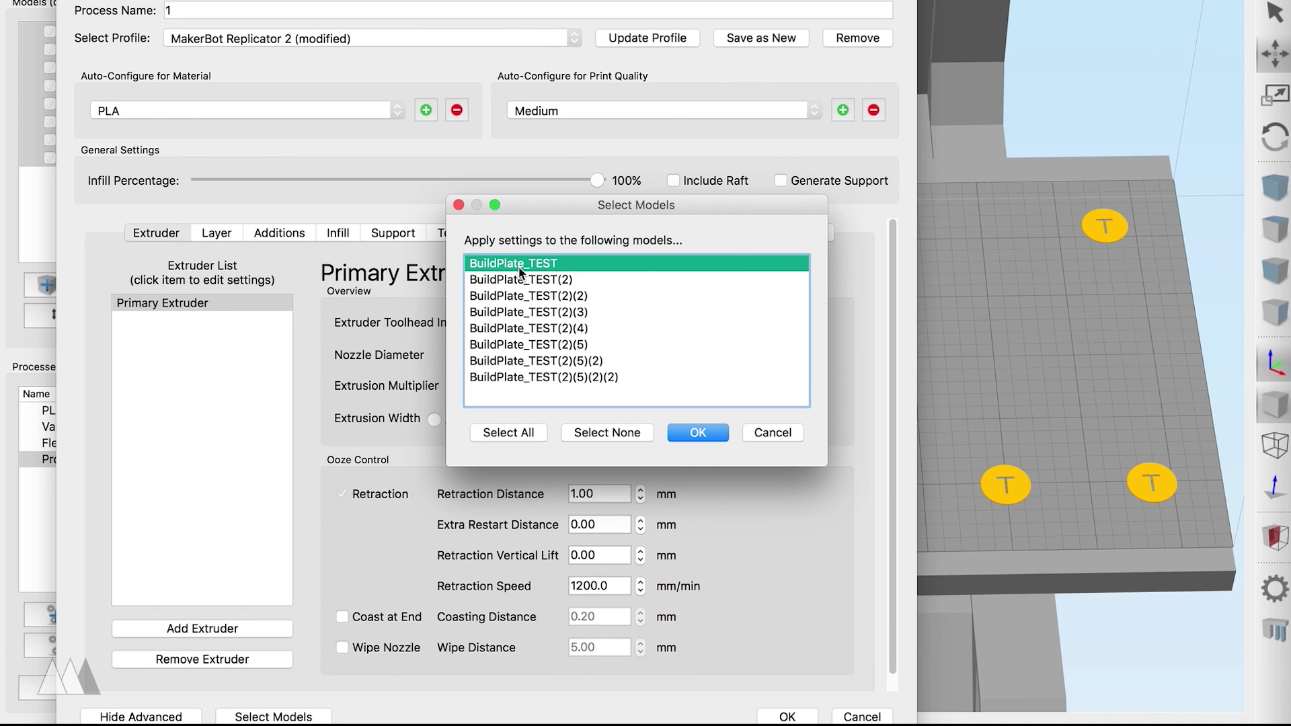
{"action": "left_click", "coordinate": [693, 433]}
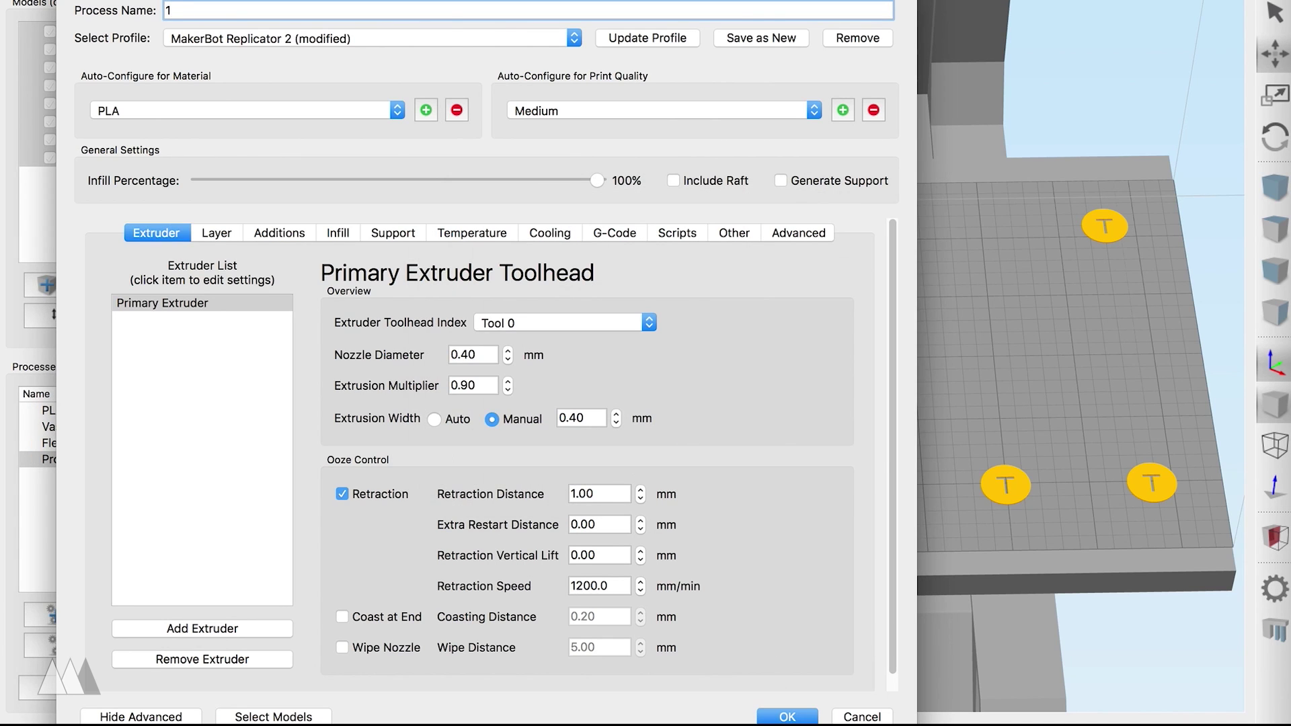
{"action": "left_click", "coordinate": [788, 717]}
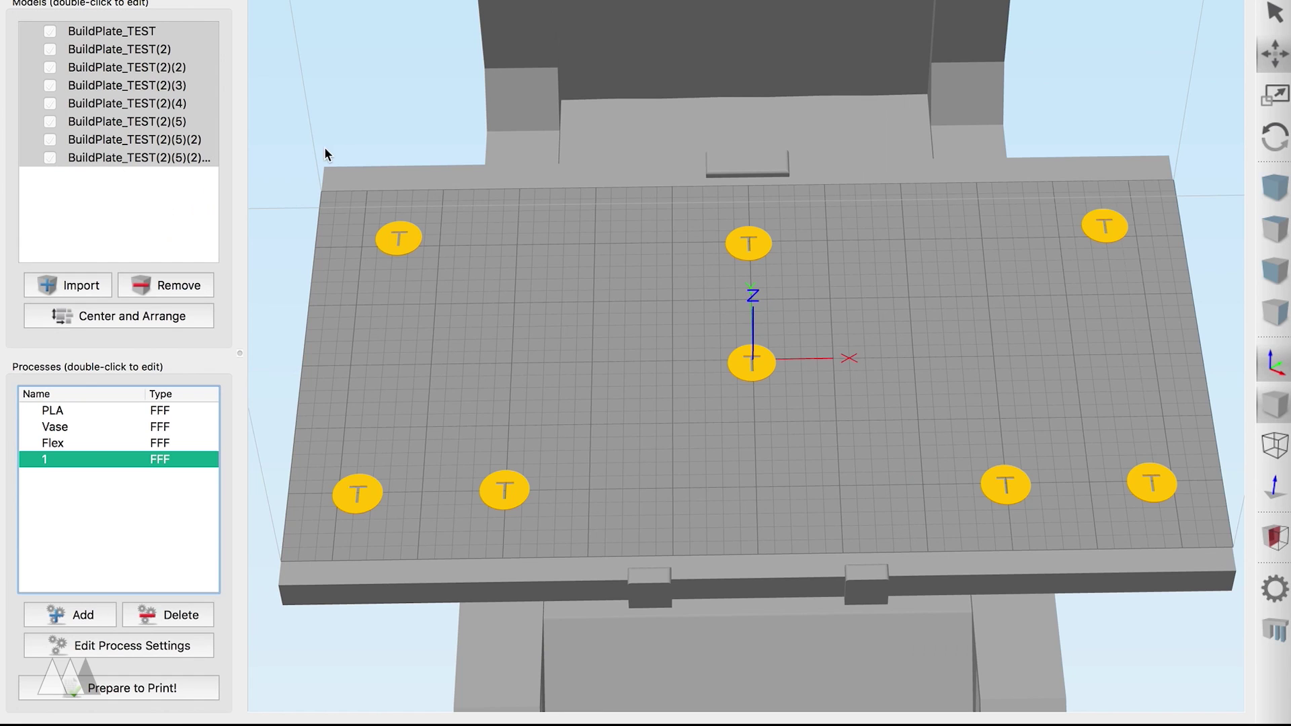
Add process 2 applied only to BuildPlate_TEST(2).
{"action": "left_click", "coordinate": [82, 614]}
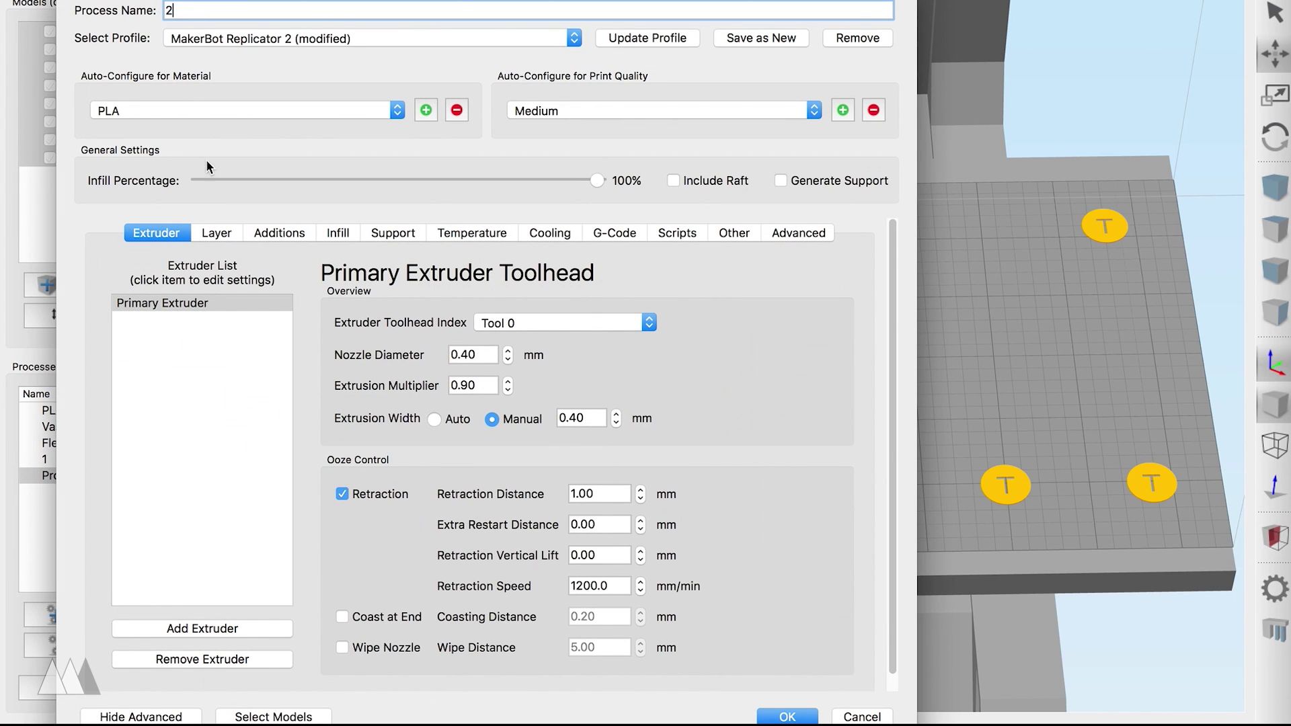
{"action": "left_click", "coordinate": [281, 714]}
{"action": "left_click", "coordinate": [623, 433]}
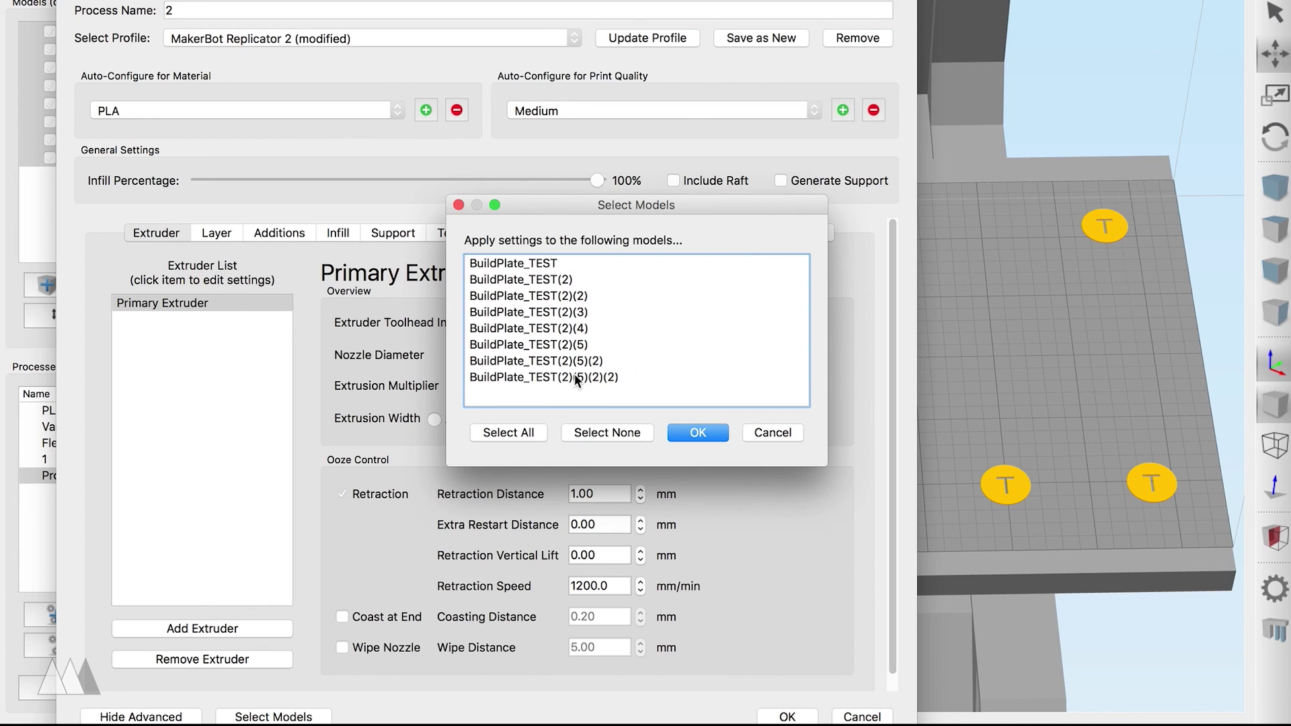
{"action": "left_click", "coordinate": [547, 282]}
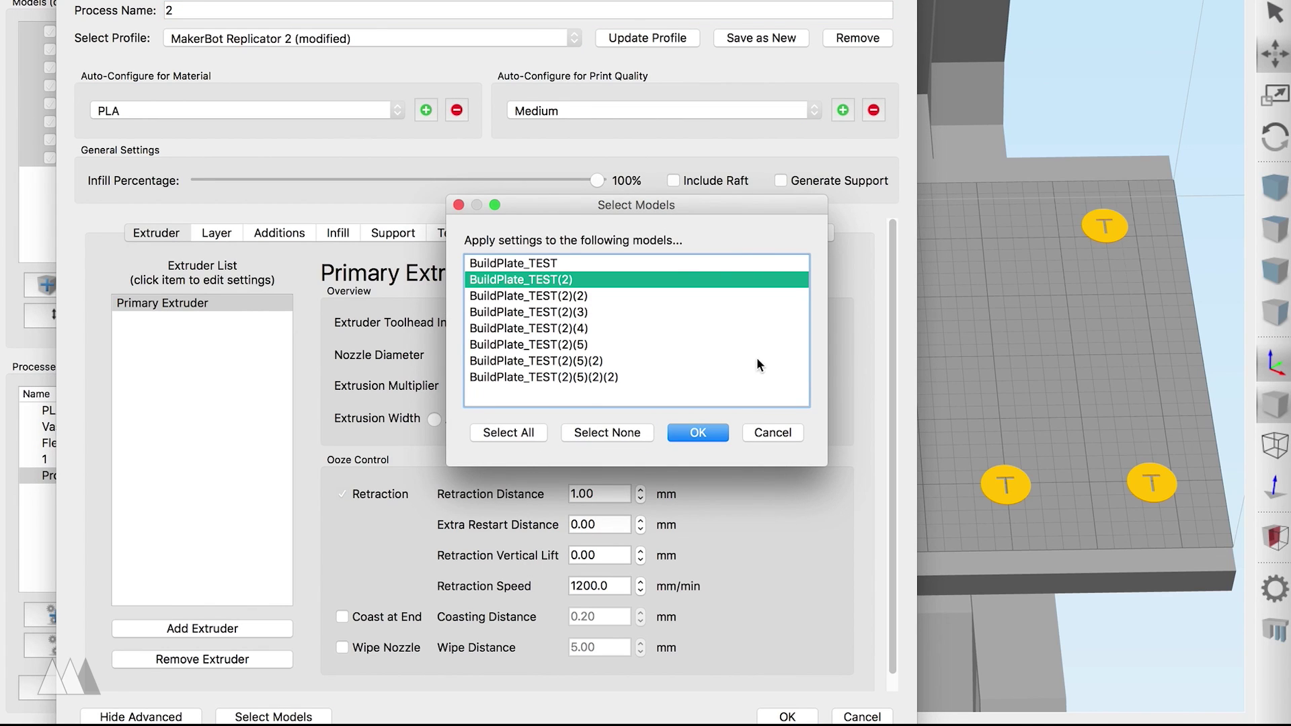
{"action": "left_click", "coordinate": [696, 433]}
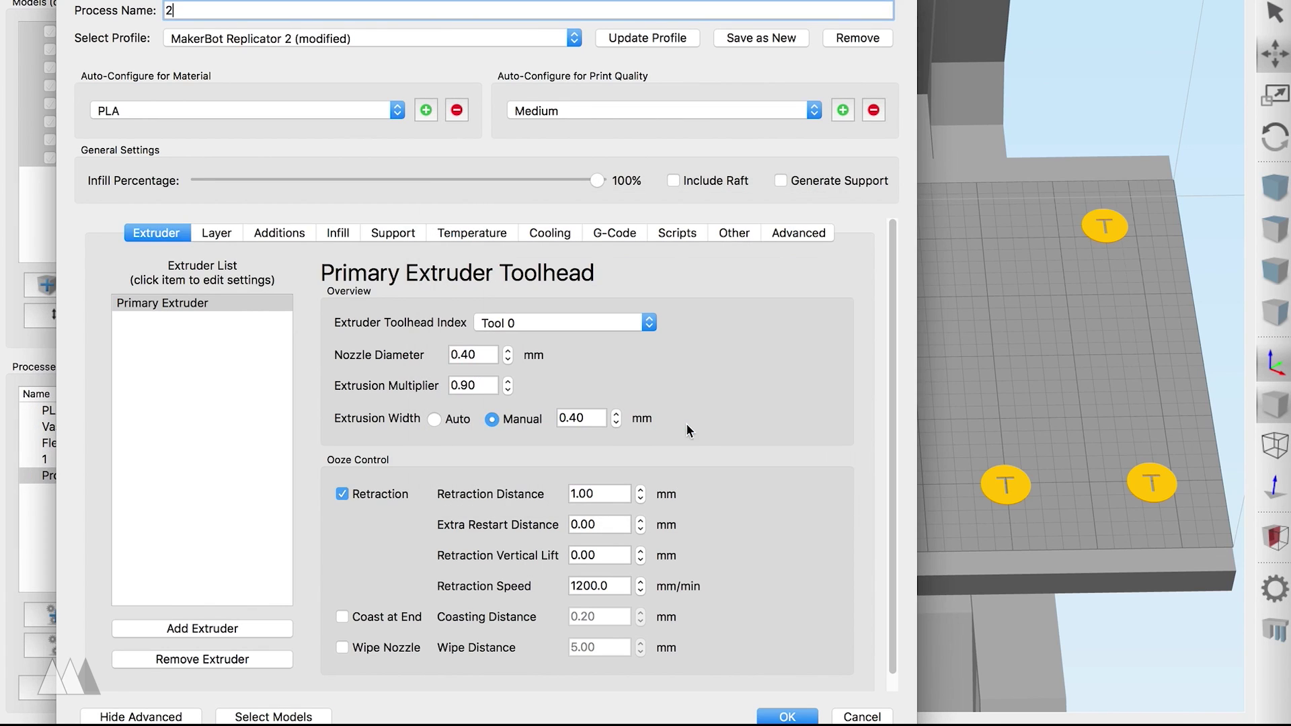
{"action": "left_click", "coordinate": [789, 715]}
Add process 3 assigned to its own single disc.
{"action": "left_click", "coordinate": [86, 613]}
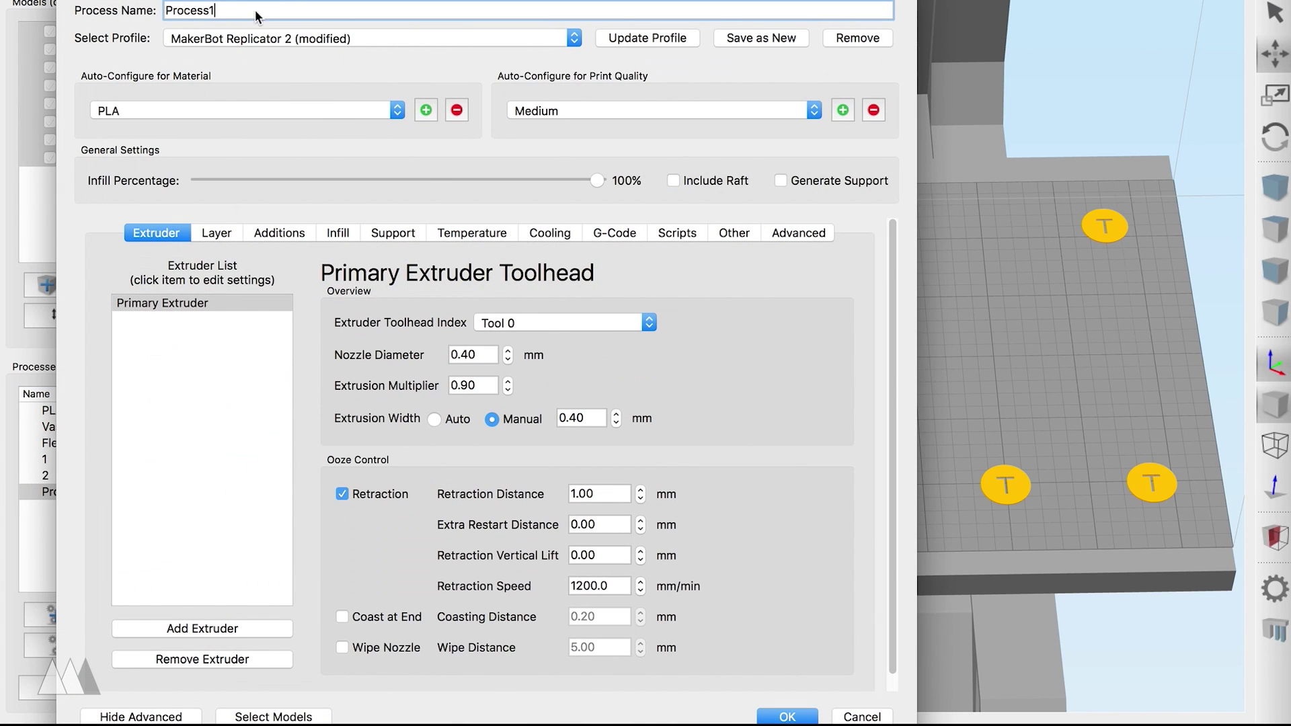
{"action": "left_click", "coordinate": [274, 716]}
{"action": "left_click", "coordinate": [695, 433]}
{"action": "left_click", "coordinate": [788, 716]}
{"action": "left_click", "coordinate": [87, 613]}
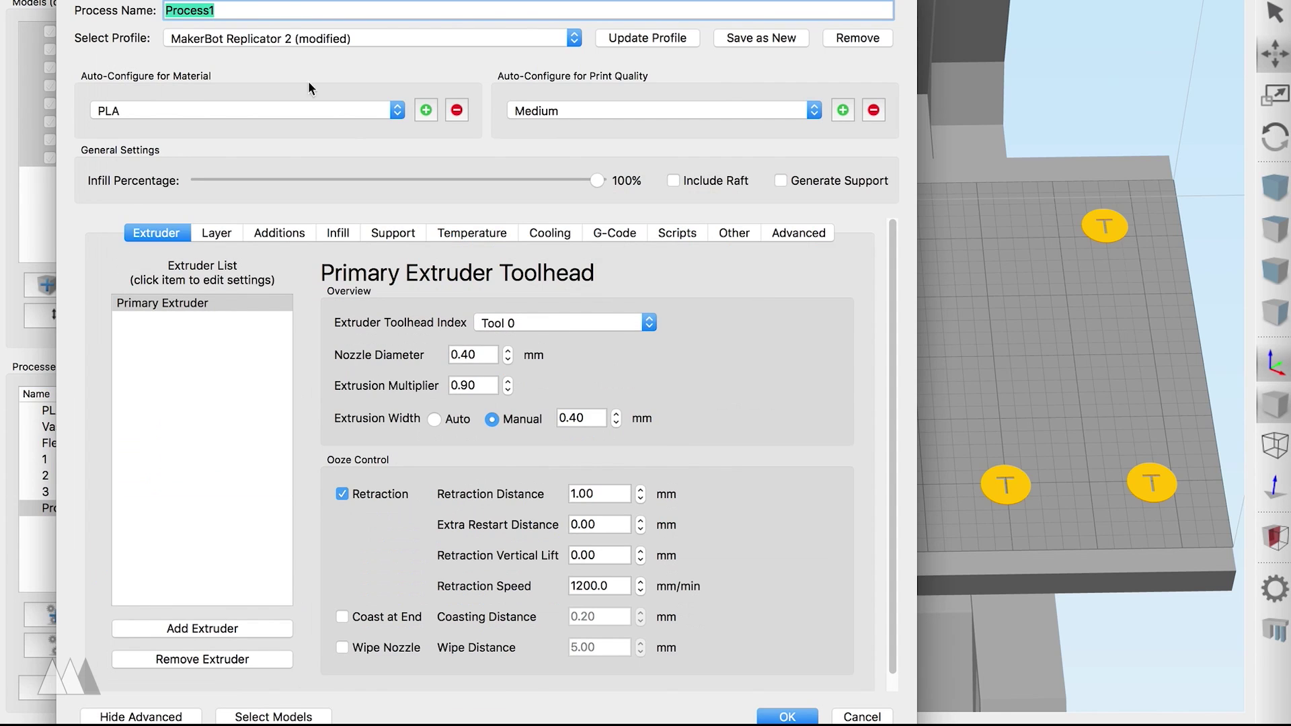
Add processes 4 and 5, each assigned to its own single disc.
{"action": "type", "text": "4"}
{"action": "left_click", "coordinate": [278, 716]}
{"action": "left_click", "coordinate": [693, 432]}
{"action": "left_click", "coordinate": [788, 717]}
{"action": "left_click", "coordinate": [87, 613]}
{"action": "type", "text": "5"}
{"action": "left_click", "coordinate": [274, 717]}
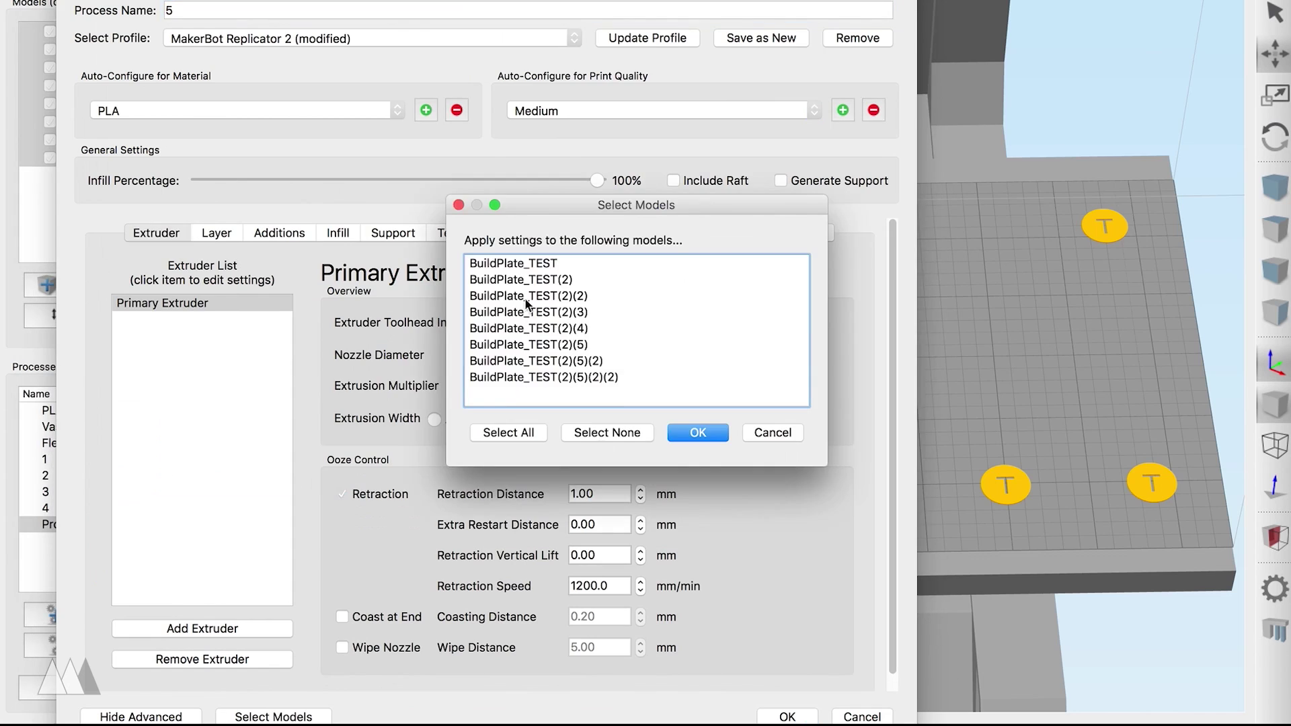
{"action": "left_click", "coordinate": [693, 433]}
{"action": "left_click", "coordinate": [788, 716]}
{"action": "left_click", "coordinate": [86, 613]}
Add processes 6 and 7, each assigned to its own single disc.
{"action": "type", "text": "6"}
{"action": "left_click", "coordinate": [273, 717]}
{"action": "left_click", "coordinate": [693, 432]}
{"action": "left_click", "coordinate": [788, 717]}
{"action": "left_click", "coordinate": [86, 613]}
{"action": "type", "text": "7"}
{"action": "left_click", "coordinate": [274, 717]}
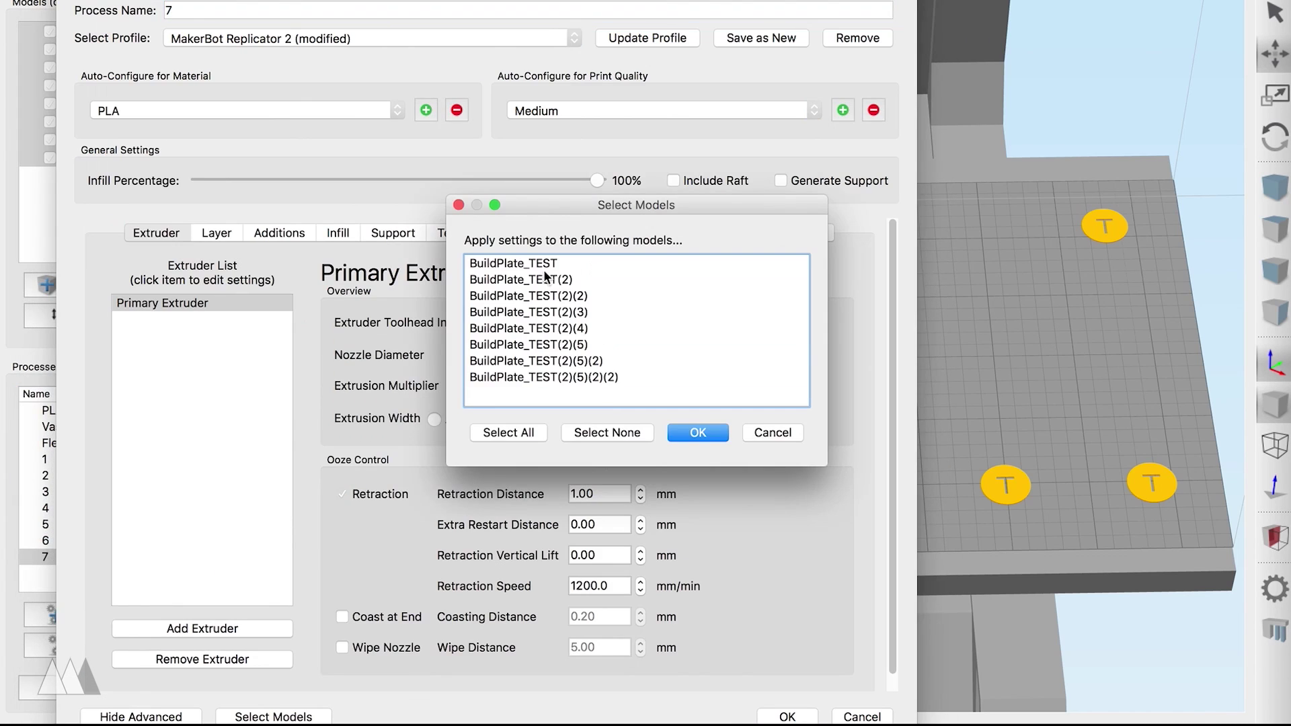
{"action": "left_click", "coordinate": [788, 717]}
Add process 8 with its own disc, then check process 1's disc assignment.
{"action": "left_click", "coordinate": [67, 625]}
{"action": "type", "text": "8"}
{"action": "left_click", "coordinate": [274, 717]}
{"action": "left_click", "coordinate": [692, 432]}
{"action": "left_click", "coordinate": [788, 717]}
{"action": "left_click", "coordinate": [57, 459]}
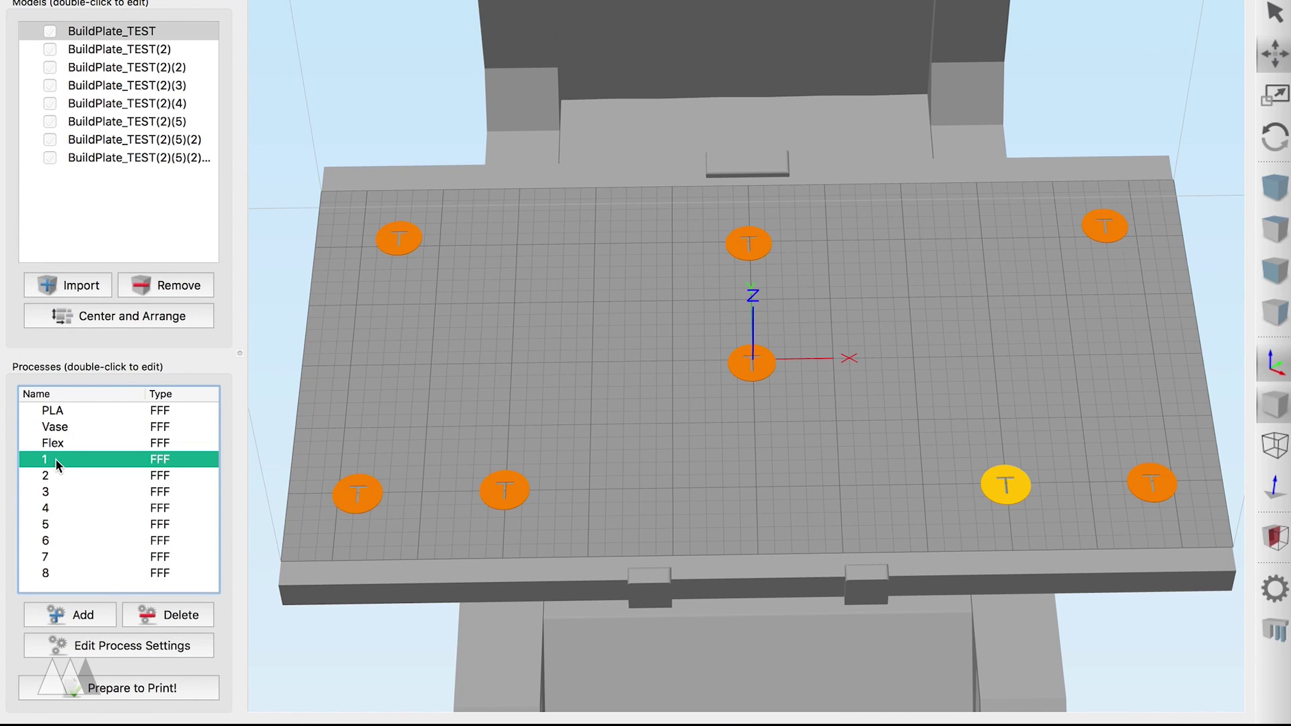
{"action": "left_click", "coordinate": [99, 689]}
Select processes 1–8, set sequential printing with 1 mm max height clearance, and slice.
{"action": "scroll", "coordinate": [531, 254], "scroll_direction": "down", "scroll_amount": 3}
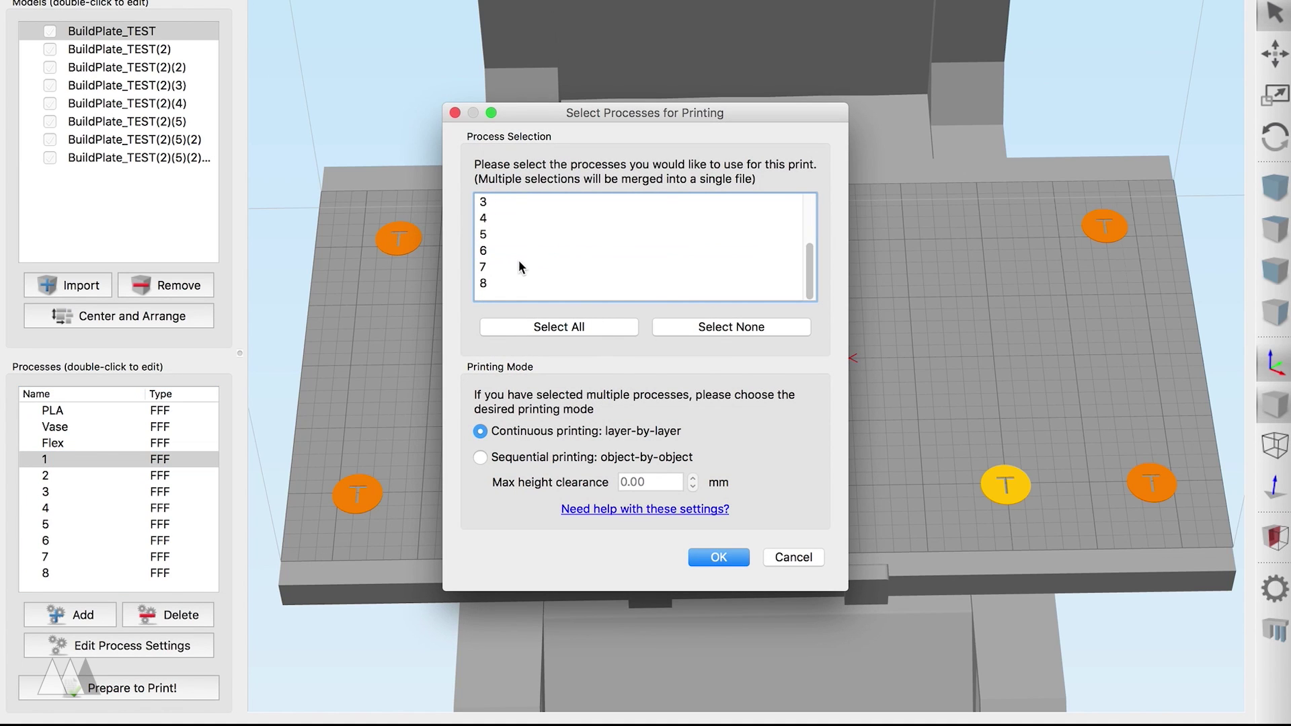
{"action": "left_click", "coordinate": [483, 283]}
{"action": "scroll", "coordinate": [483, 283], "scroll_direction": "up", "scroll_amount": 3}
{"action": "left_click", "coordinate": [487, 268]}
{"action": "scroll", "coordinate": [487, 268], "scroll_direction": "down", "scroll_amount": 3}
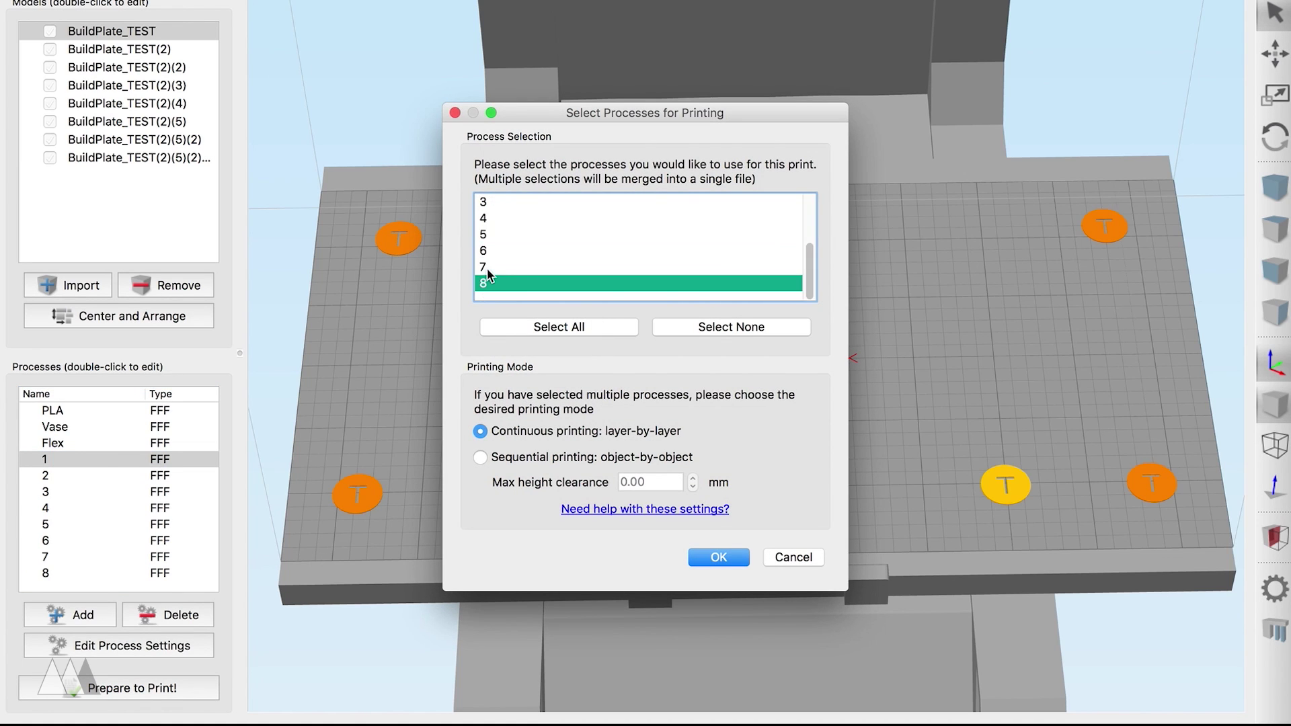
{"action": "mouse_move", "coordinate": [489, 268]}
{"action": "left_mouse_down"}
{"action": "mouse_move", "coordinate": [486, 212]}
{"action": "mouse_move", "coordinate": [499, 248]}
{"action": "left_mouse_up"}
{"action": "scroll", "coordinate": [515, 248], "scroll_direction": "down", "scroll_amount": 2}
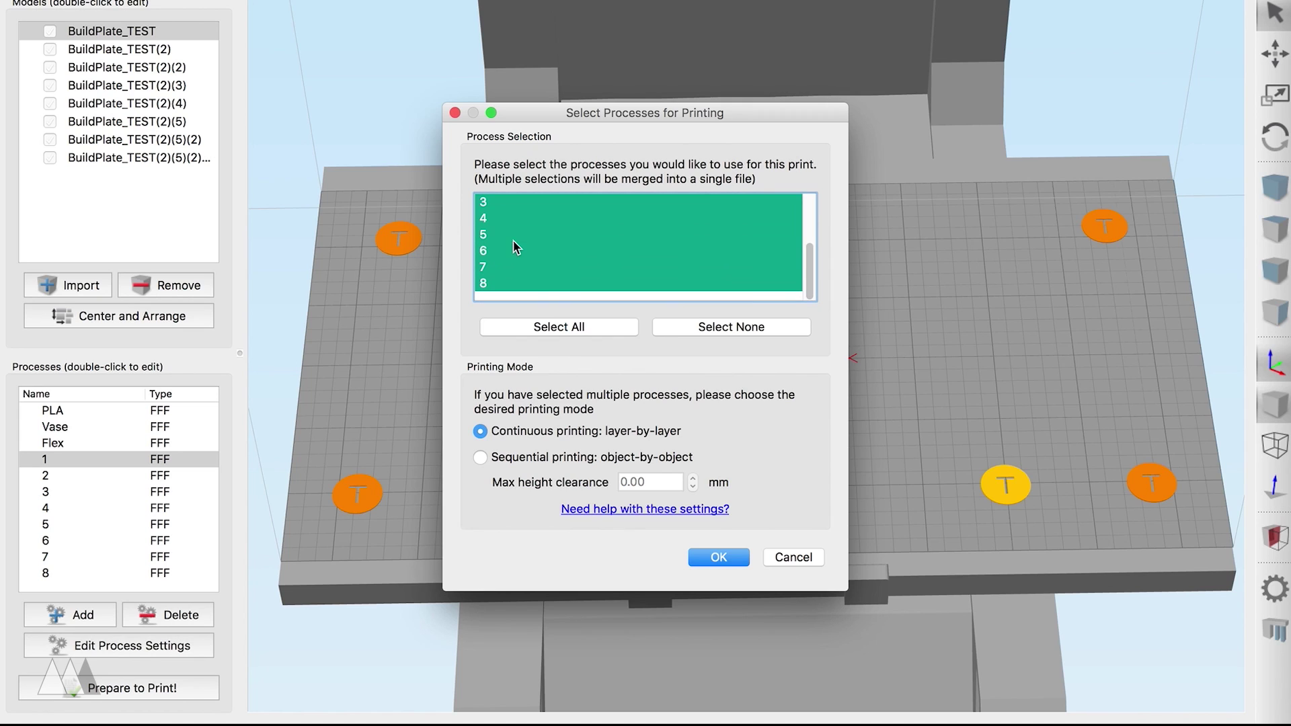
{"action": "left_click", "coordinate": [530, 458]}
{"action": "double_click", "coordinate": [639, 482]}
{"action": "type", "text": "1"}
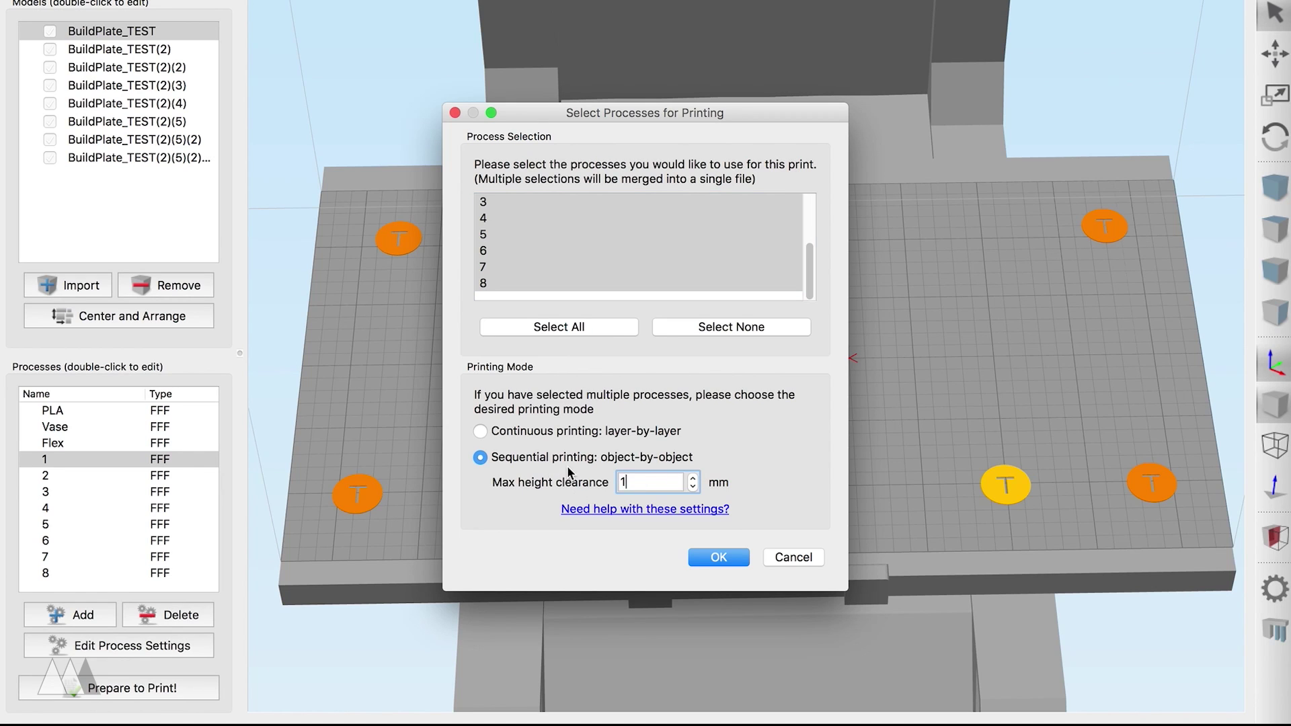
{"action": "left_click", "coordinate": [720, 557]}
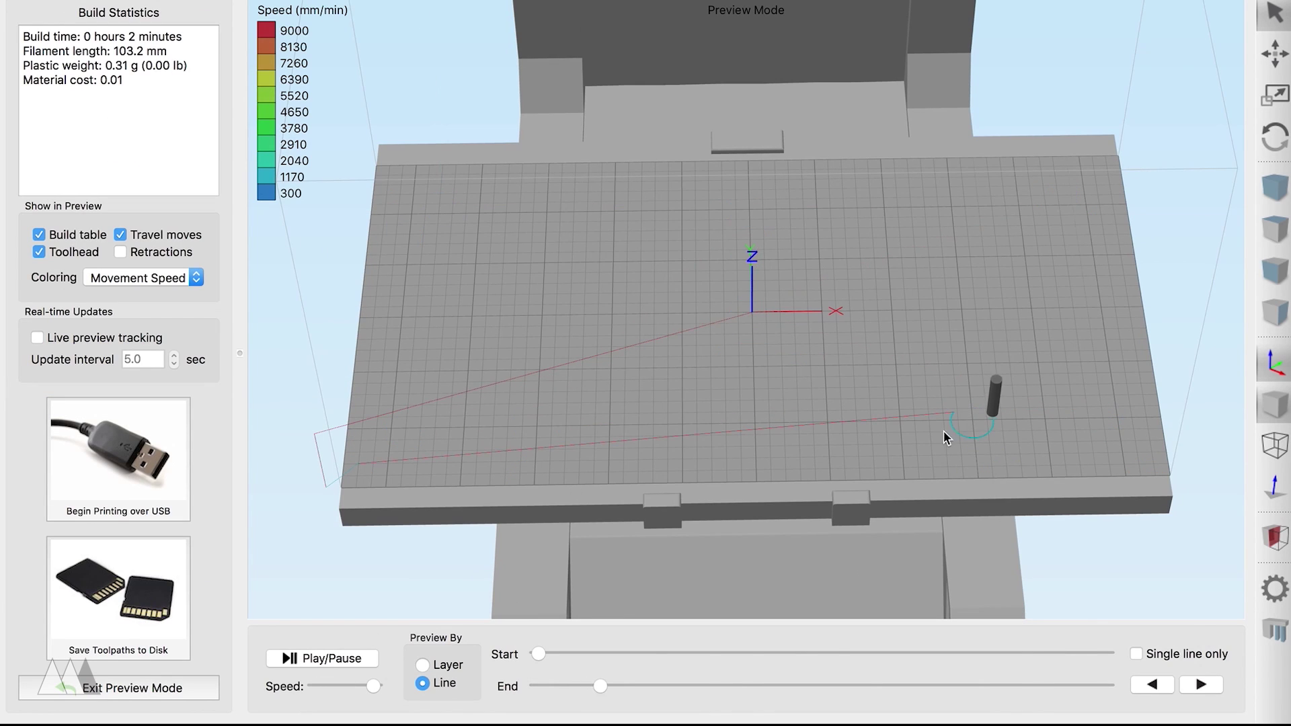